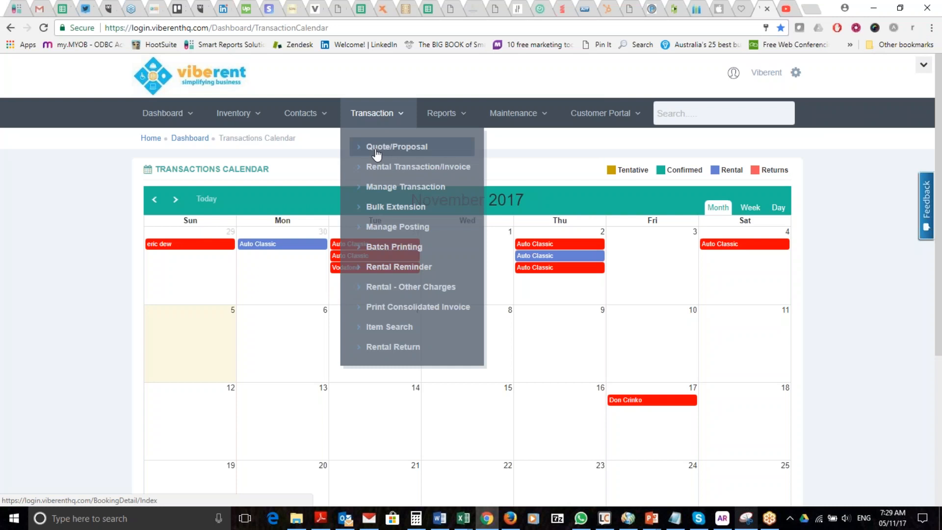
Step: Open the Quote/Proposal form at its customer details
click(376, 151)
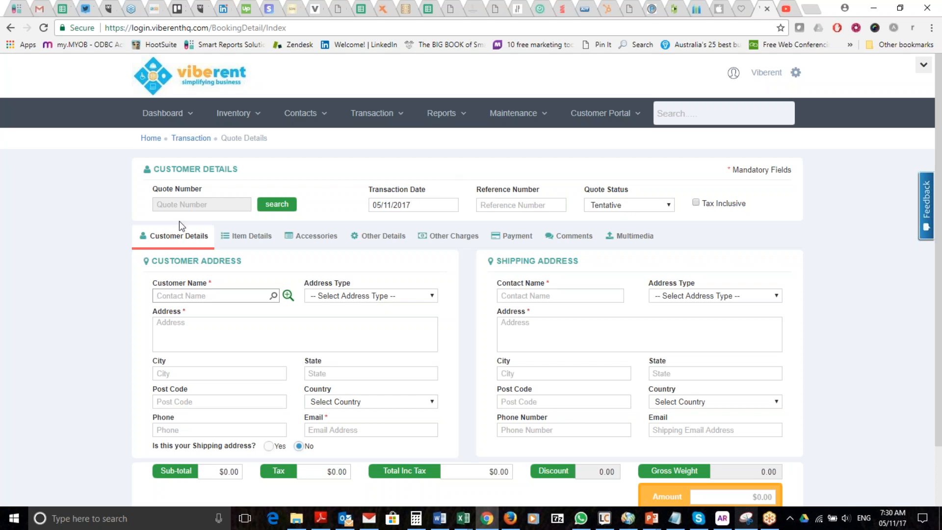
click(178, 233)
Step: Review the quote's item details, accessories, other details and other charges, including the list of custom charges
click(253, 244)
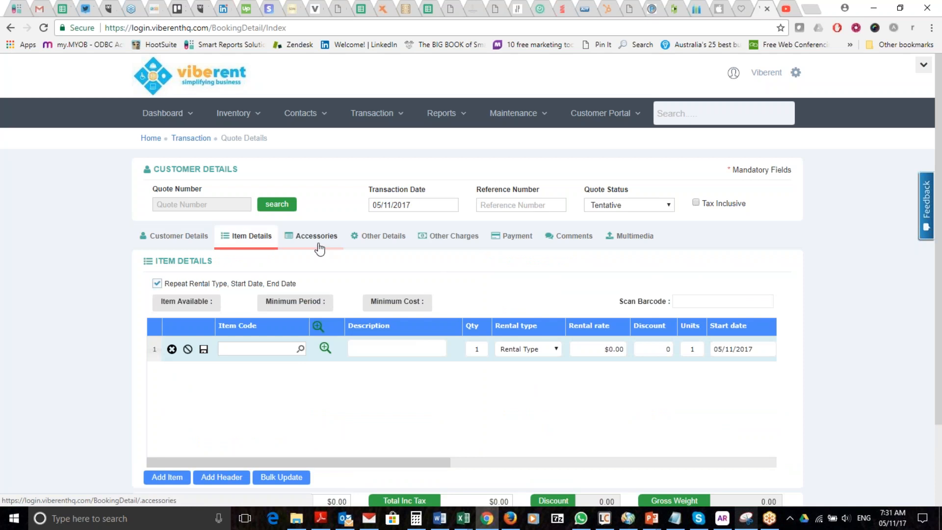
click(320, 243)
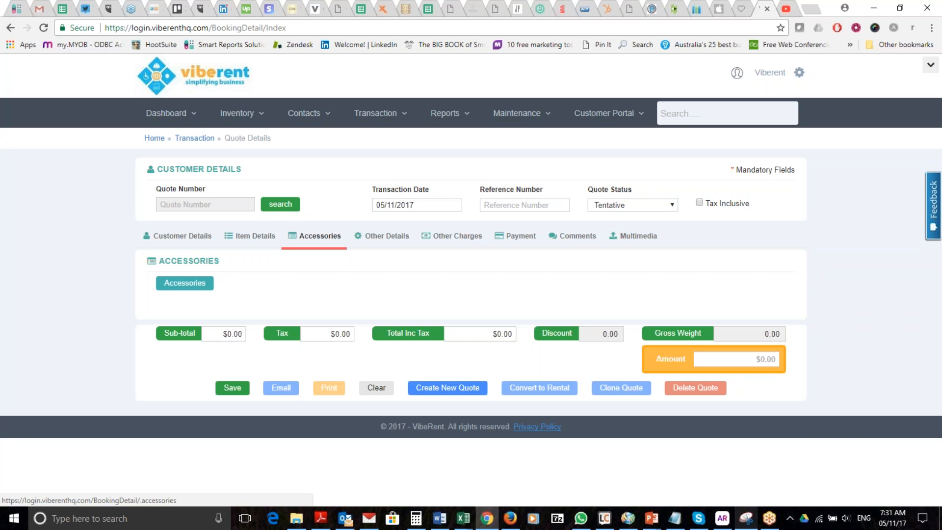
click(384, 240)
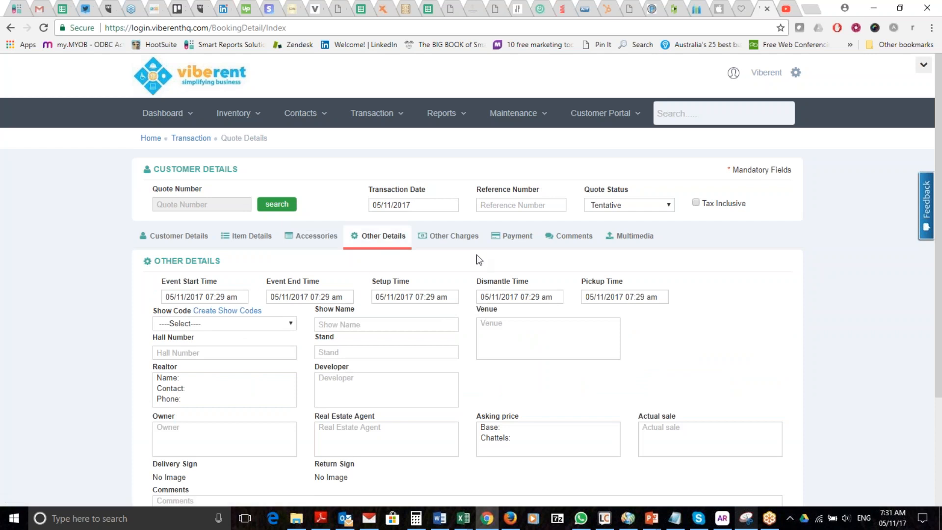
click(449, 236)
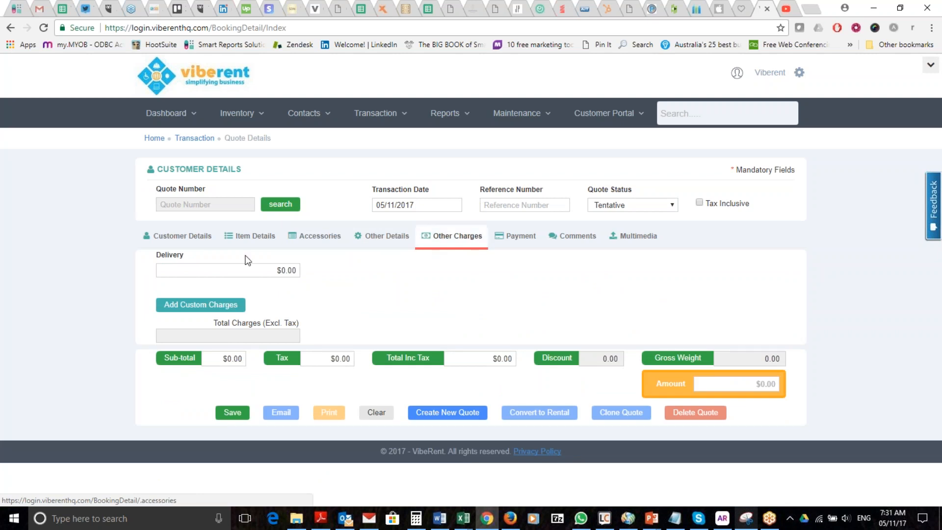
click(217, 306)
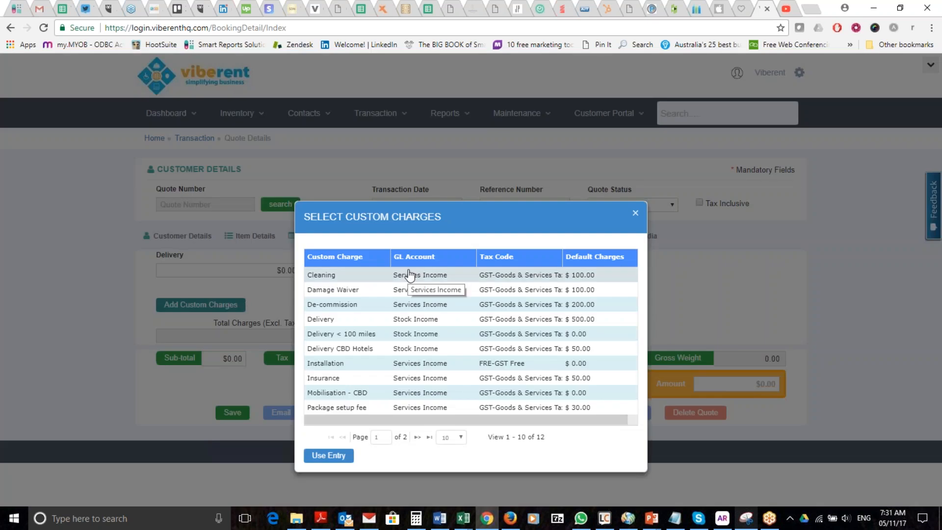
click(637, 214)
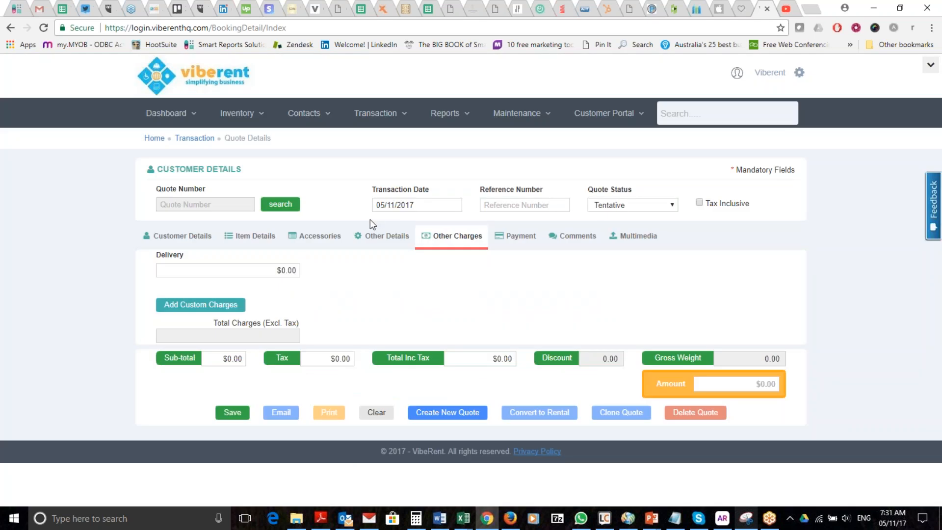
Step: Choose Coles Express as the quote's customer and load its BillTo address
click(195, 239)
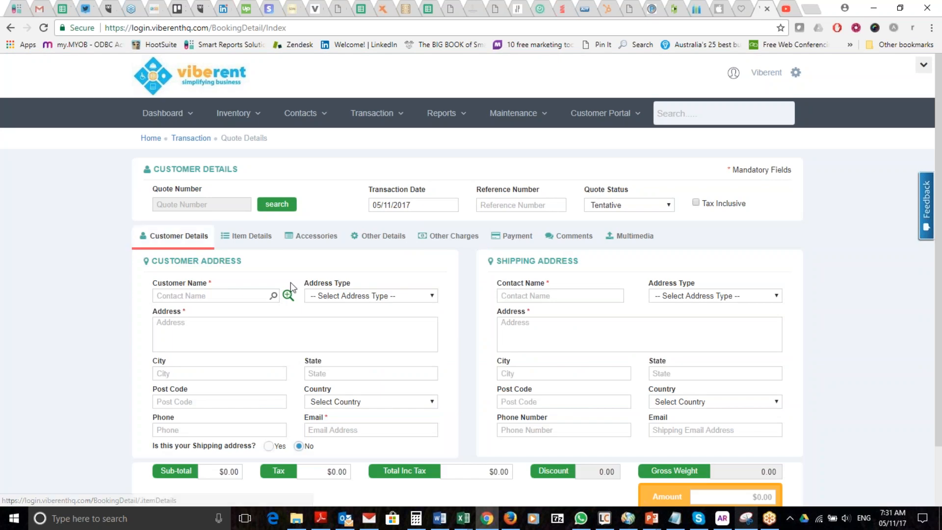
click(288, 296)
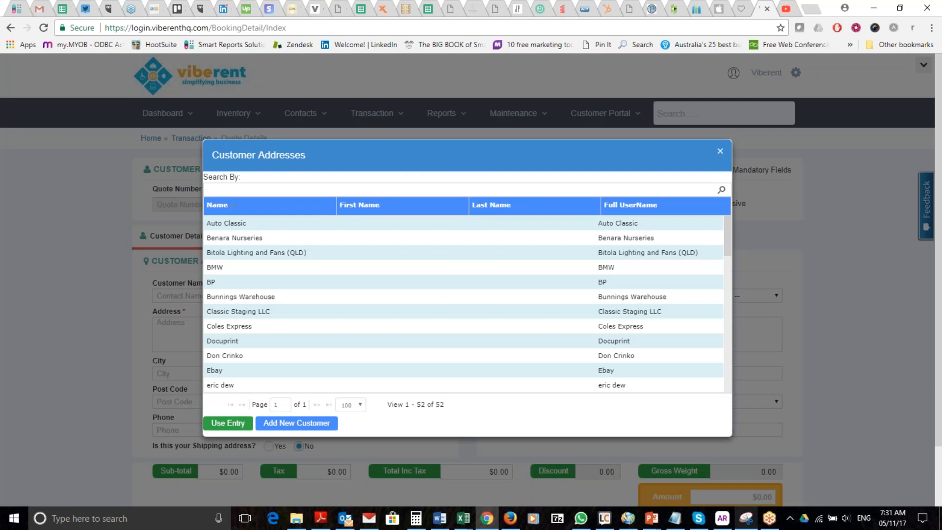
double_click(263, 327)
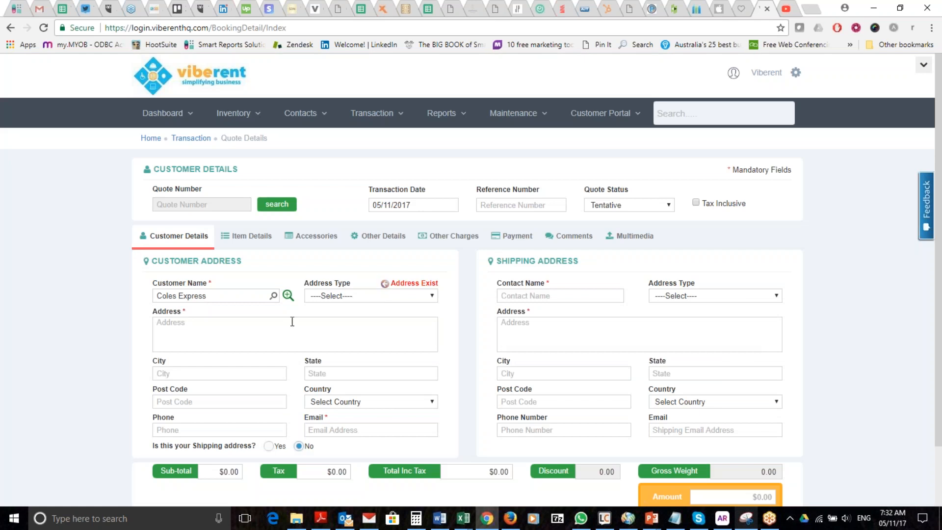
click(364, 296)
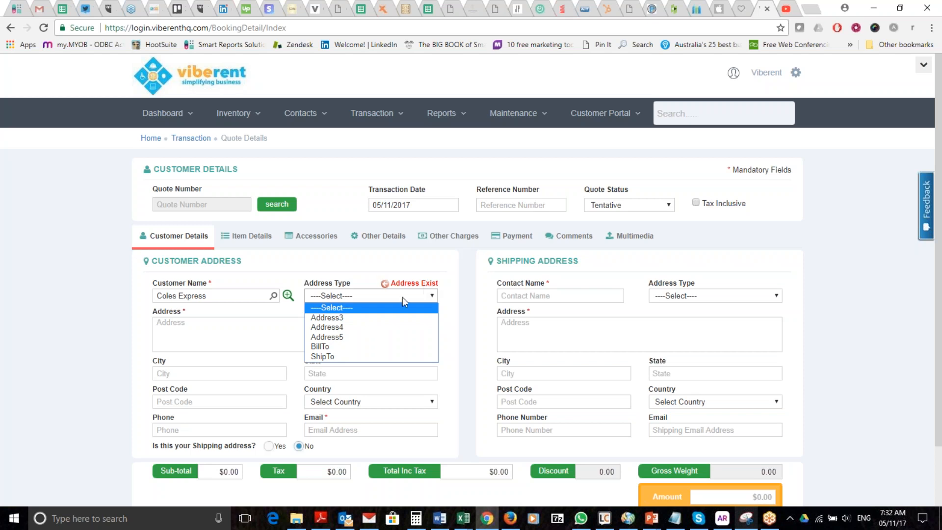
click(322, 346)
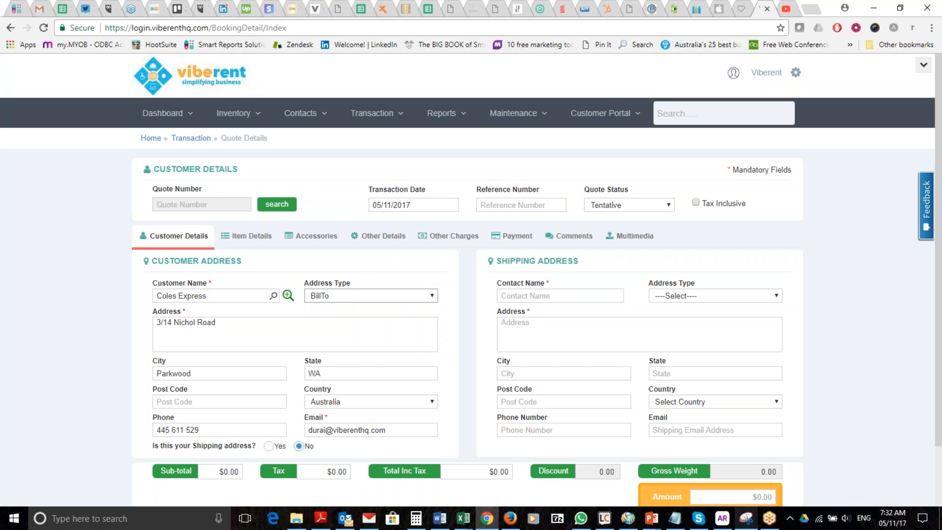
Step: Replace the part before the @ sign in the customer's email address
click(328, 429)
drag(328, 429, 287, 430)
text(siv)
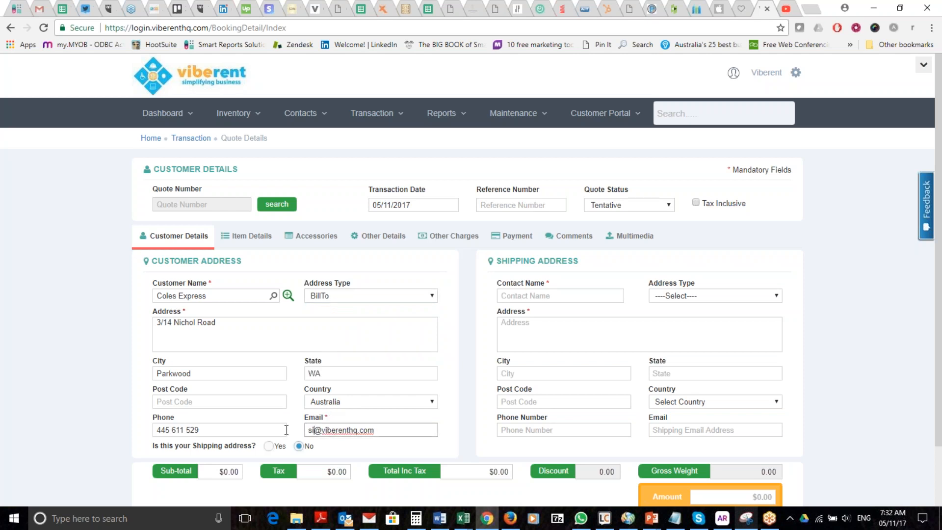
text(a)
Step: Fill in the shipping address's contact name and street address
click(530, 297)
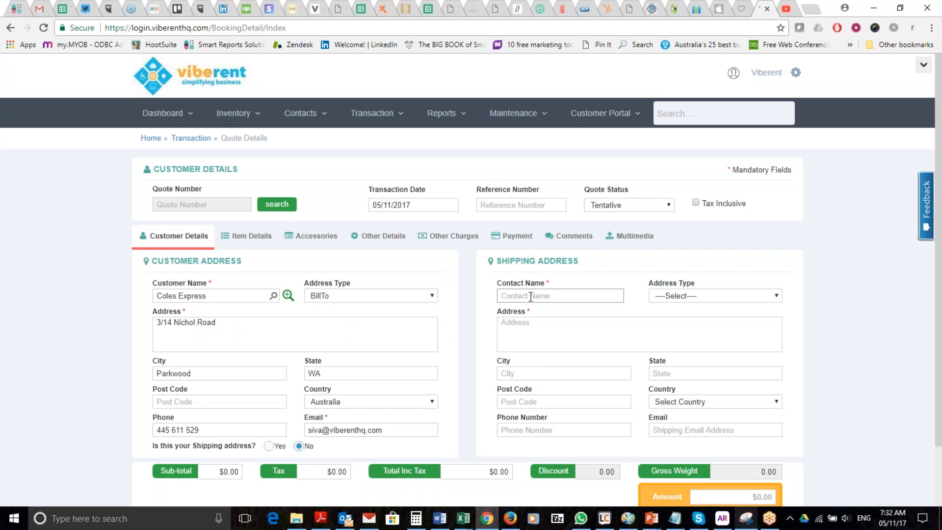
text(John Smith)
key(Tab)
key(Tab)
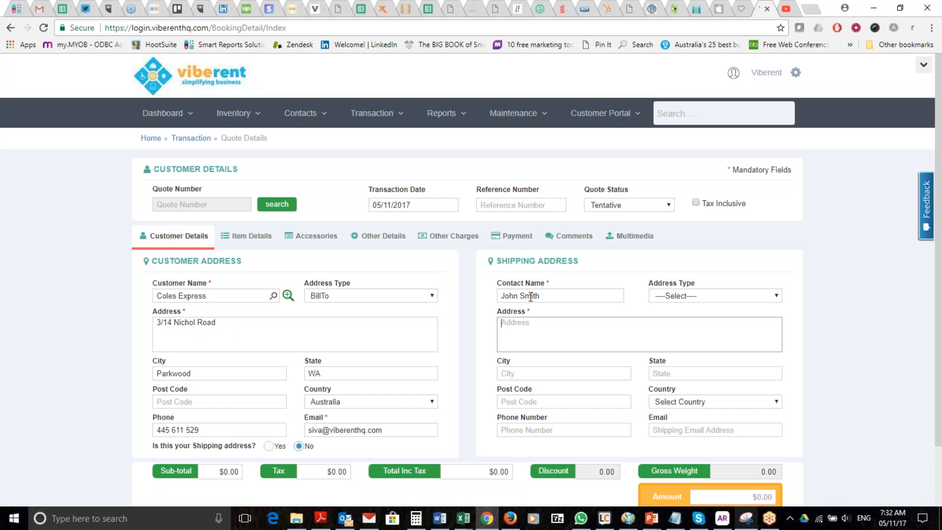
text(12 Smith t)
key(BackSpace)
text(St)
key(Tab)
Step: Fill in the city, state and post code of the shipping address
text(Wool)
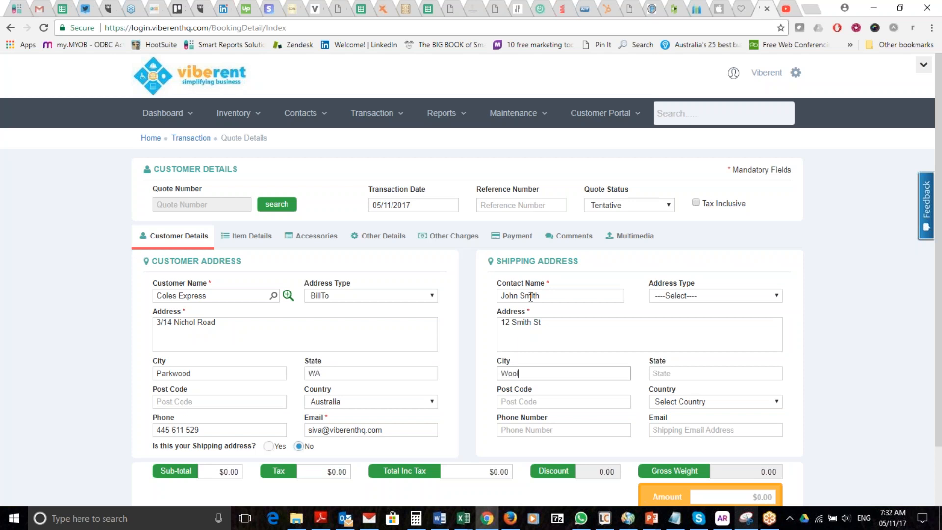
text(longabbaq)
key(Tab)
text(q)
key(Return)
key(Tab)
text(4012)
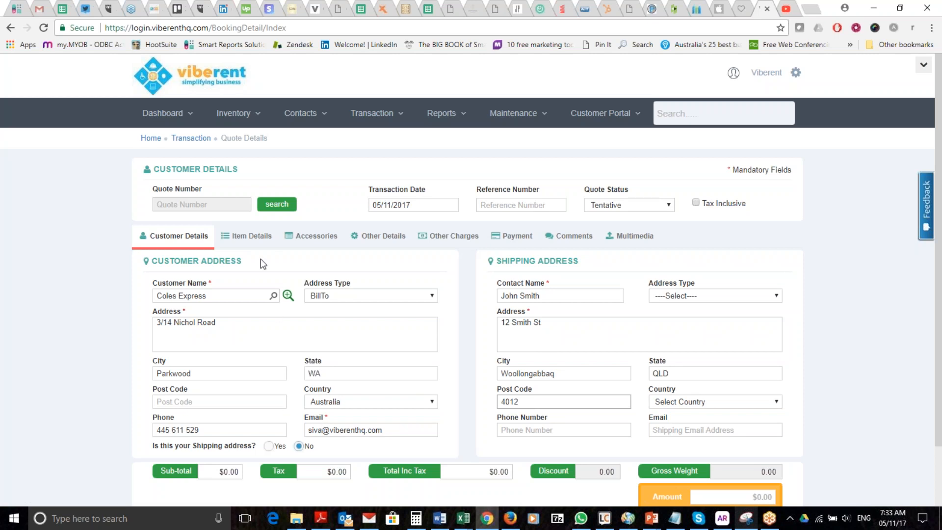
Step: In the item details, save a first line with only the description "Main Area" as a heading
click(258, 244)
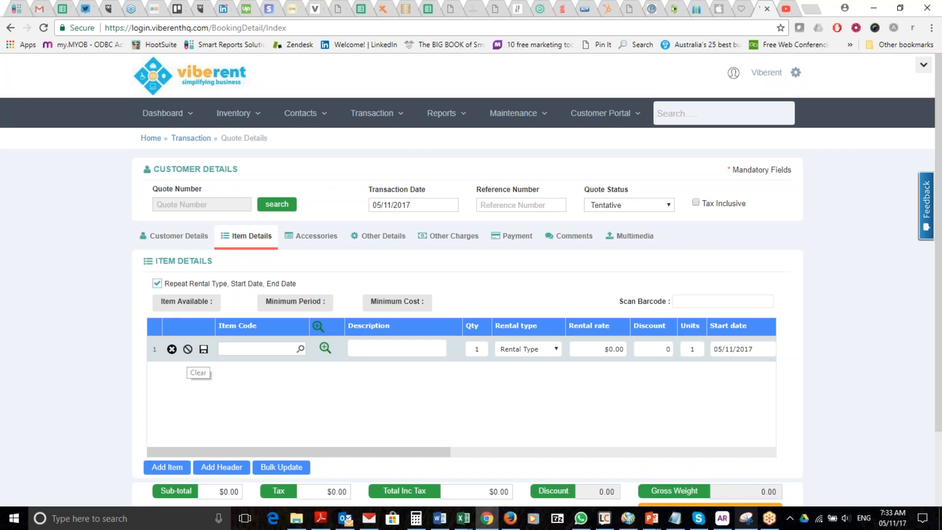
click(371, 348)
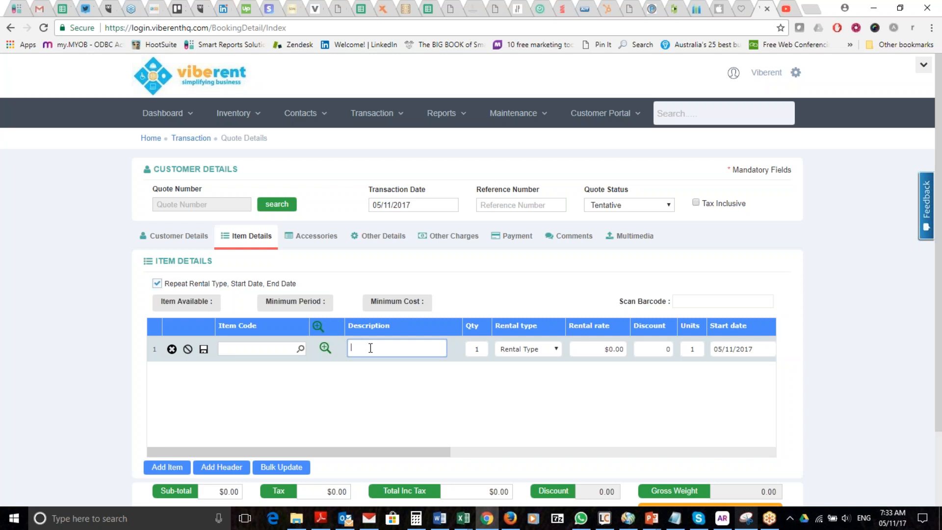
text(Main Area)
click(204, 351)
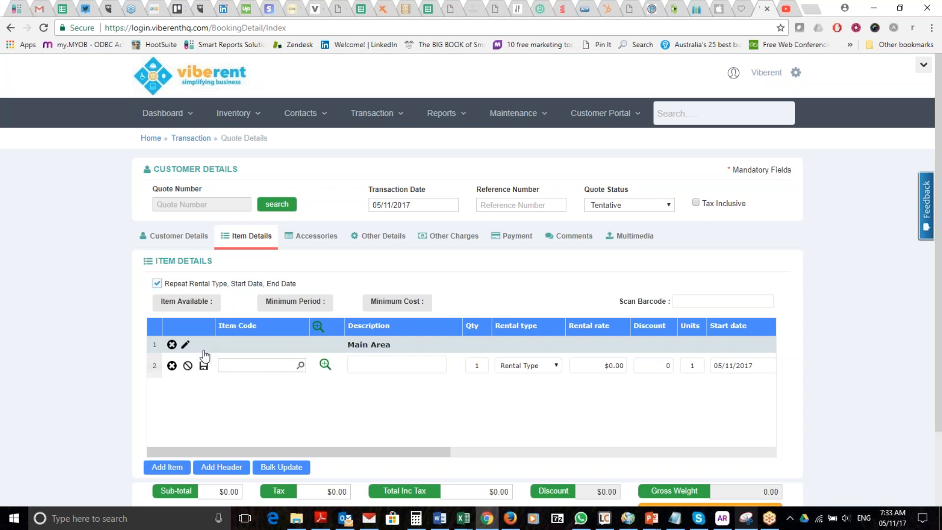
Step: Find item S-2S-MAXWELL-BLK/PU, the Maxwell 2S Sofa, in the Sofas - Sofas subcategory and use it on the second line
click(324, 365)
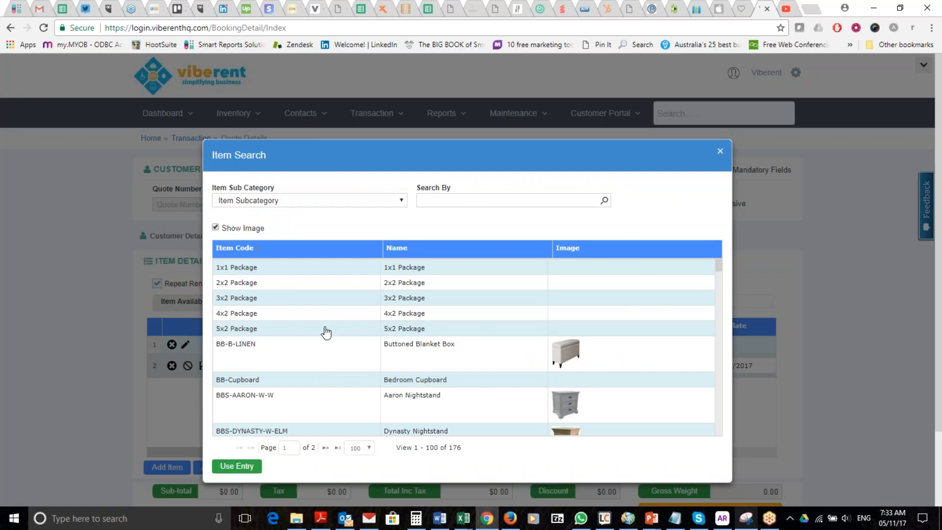
click(353, 201)
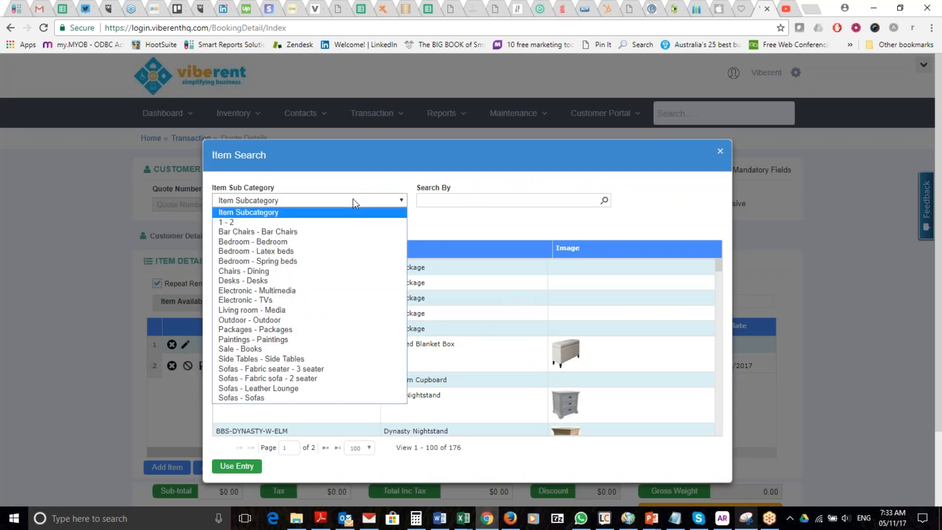
click(242, 398)
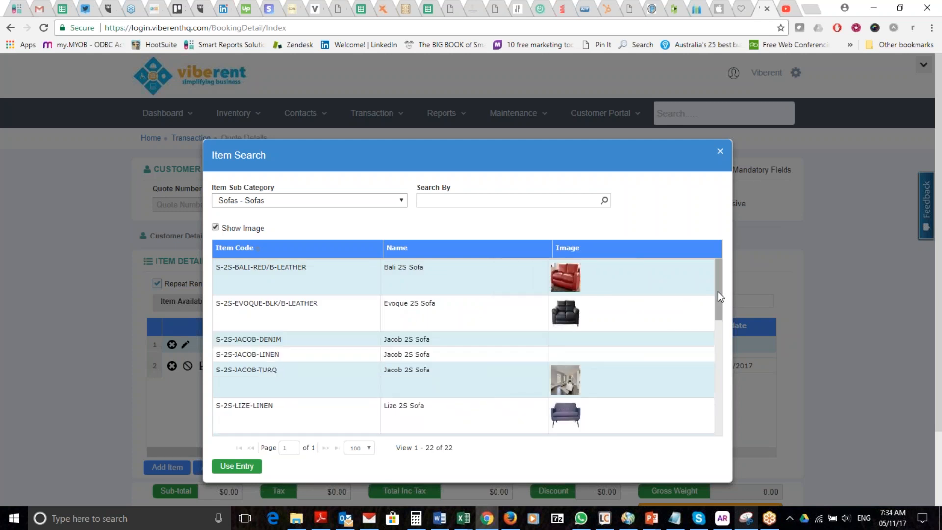
scroll(717, 292, down, 2)
scroll(714, 267, up, 2)
mouse_move(562, 290)
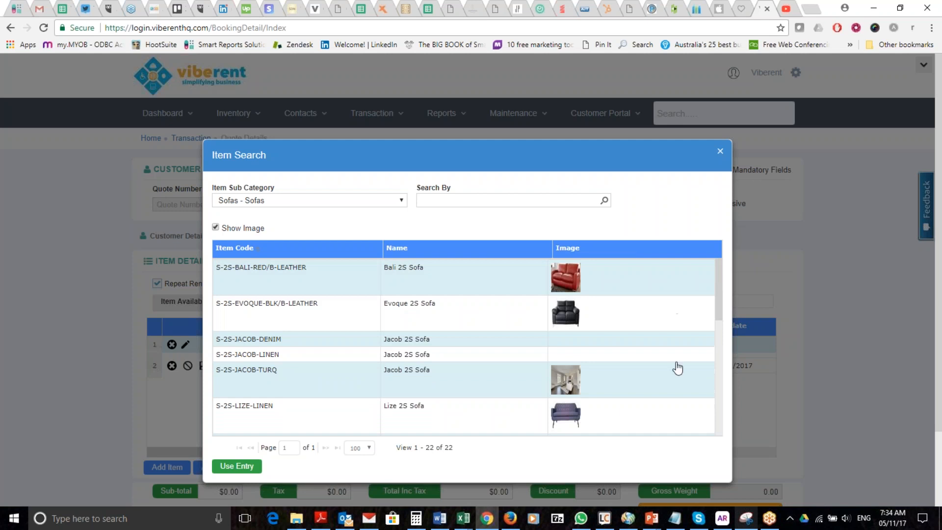
click(720, 338)
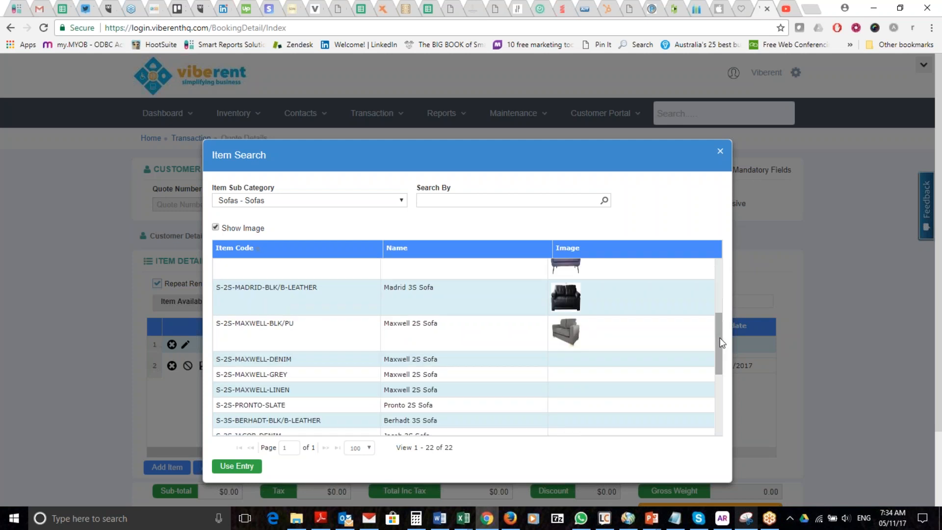
mouse_move(564, 339)
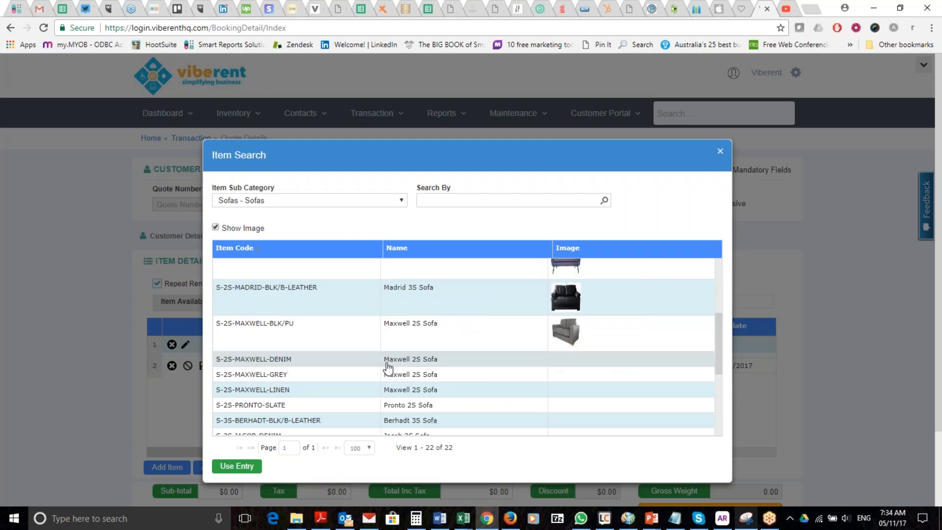
double_click(287, 338)
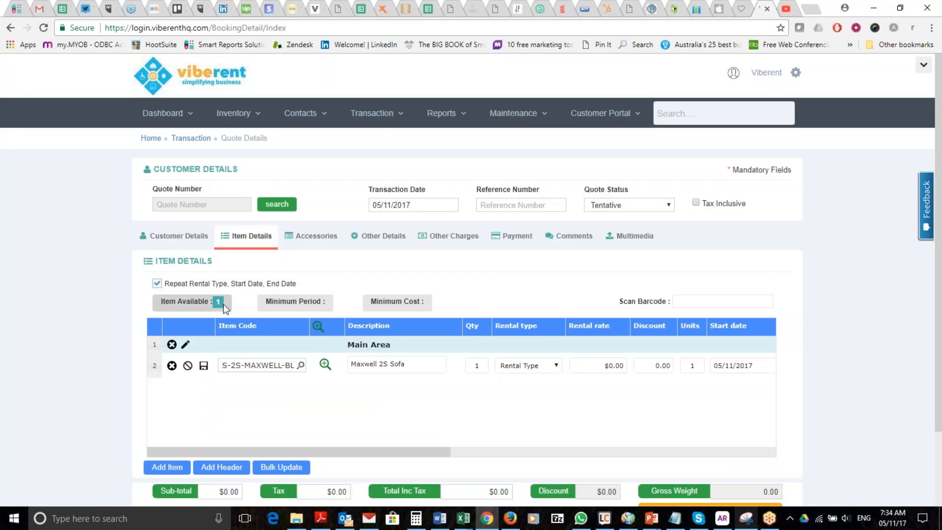
Step: Set the sofa line's rental type to Daily and its rental rate to $10.00
click(548, 367)
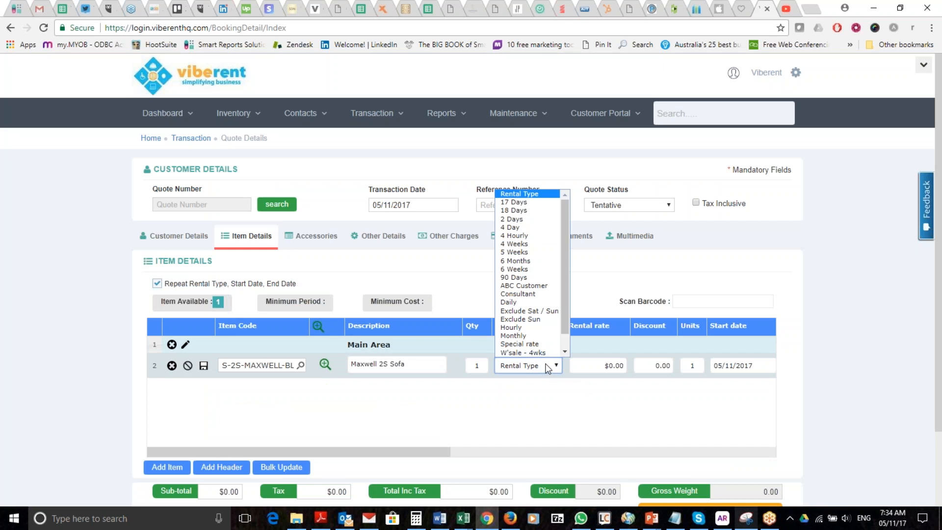
click(529, 303)
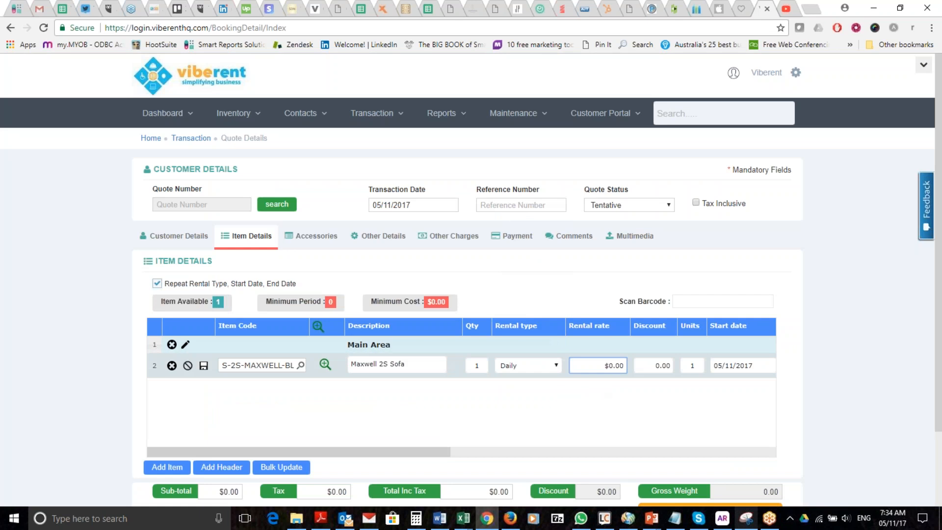
drag(597, 371, 627, 350)
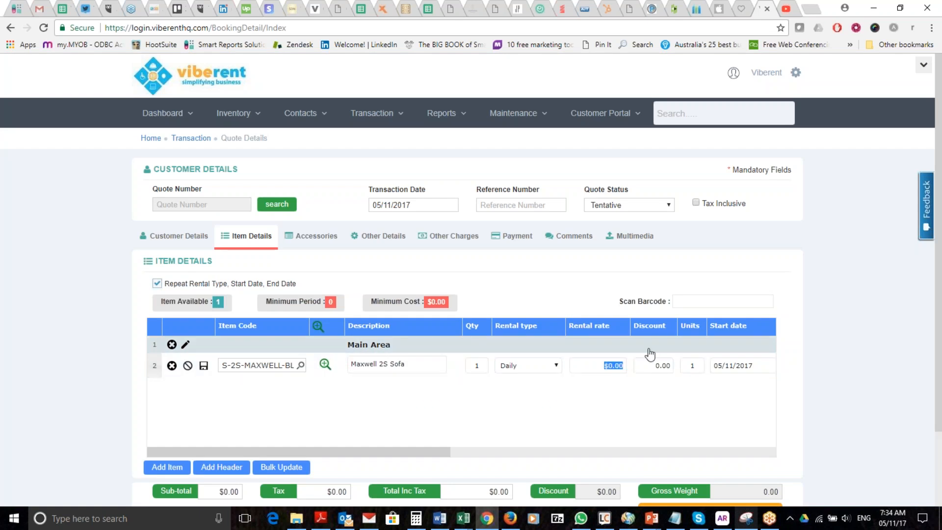
text(10)
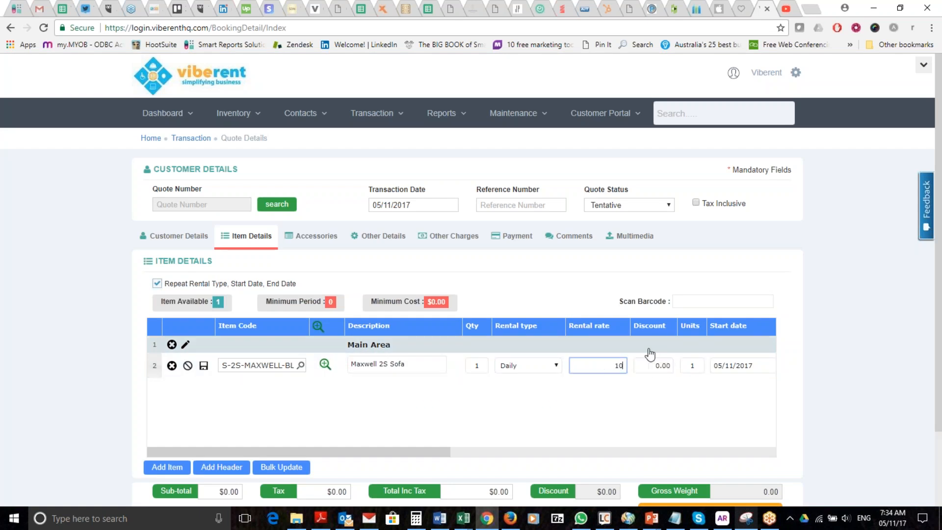
key(Tab)
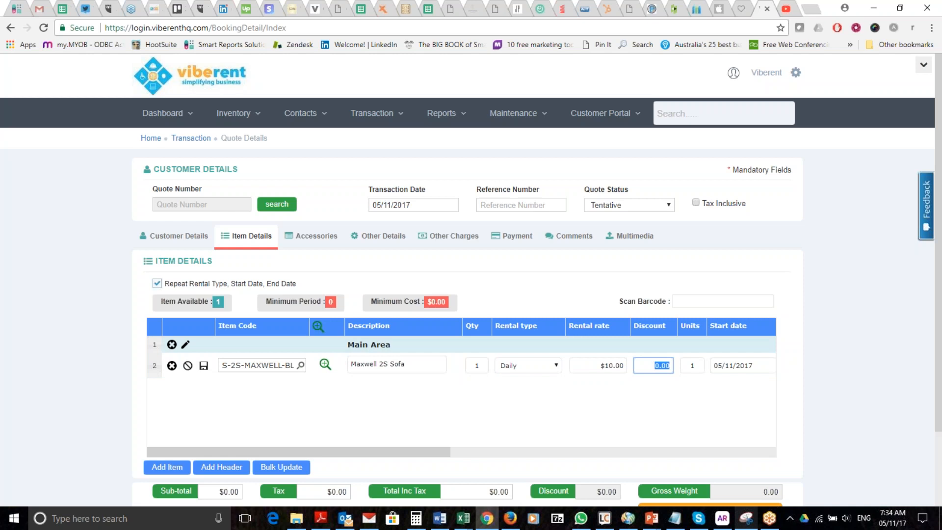
Step: Set the sofa line's units to 15 and accept the start date 05/11/2017
click(699, 365)
text(5)
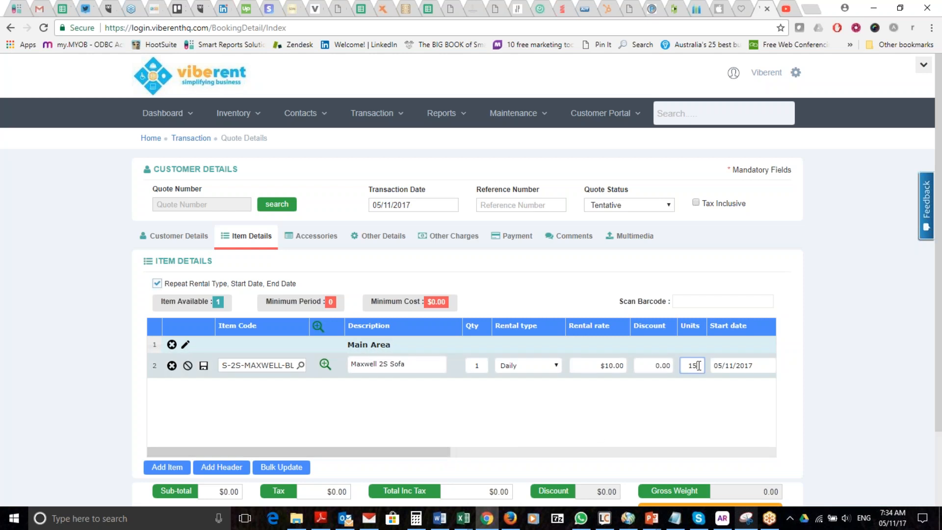
key(Tab)
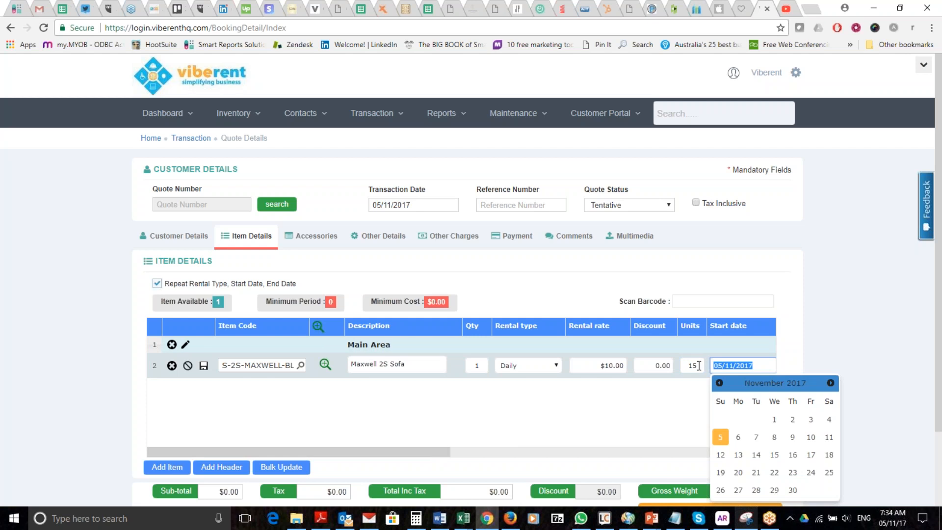
key(Tab)
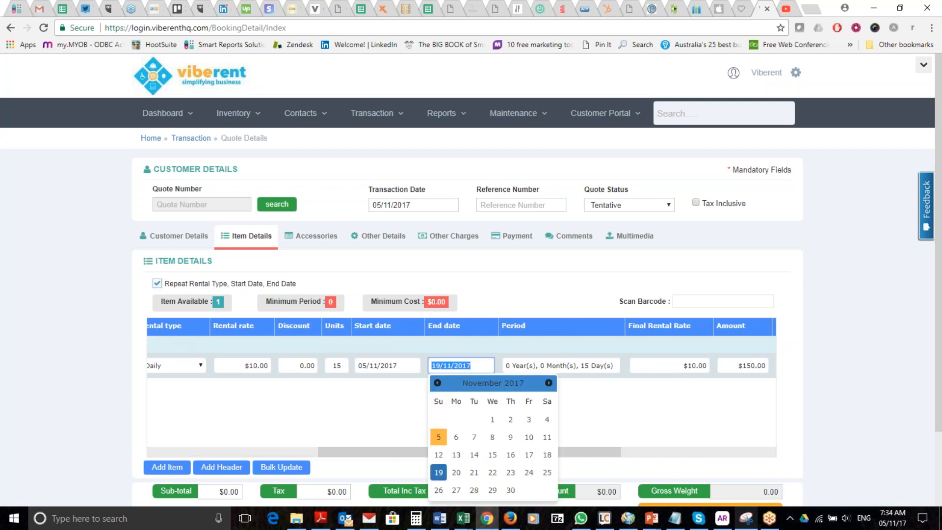
Step: Set the Maxwell sofa line's delivery date to 04/11/2017 and return date to 20/11/2017, and save the line
click(388, 385)
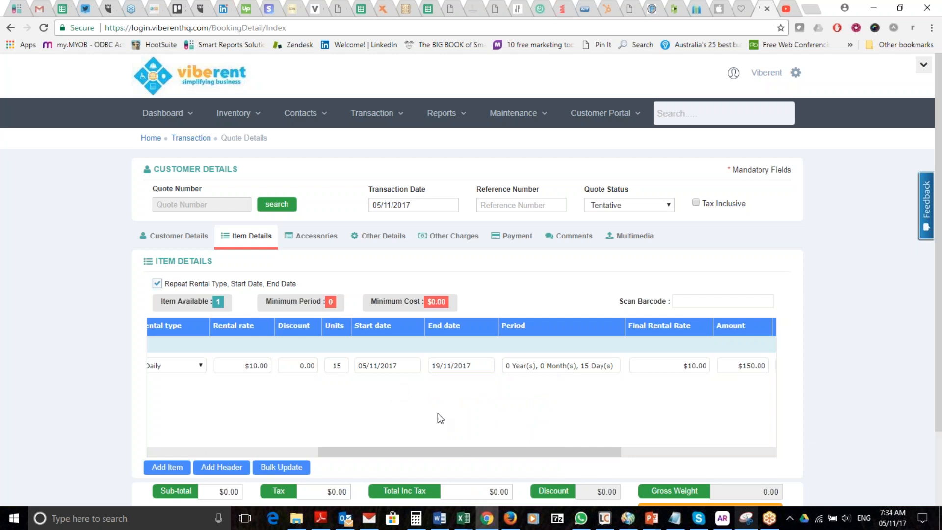
drag(452, 451, 561, 447)
click(583, 365)
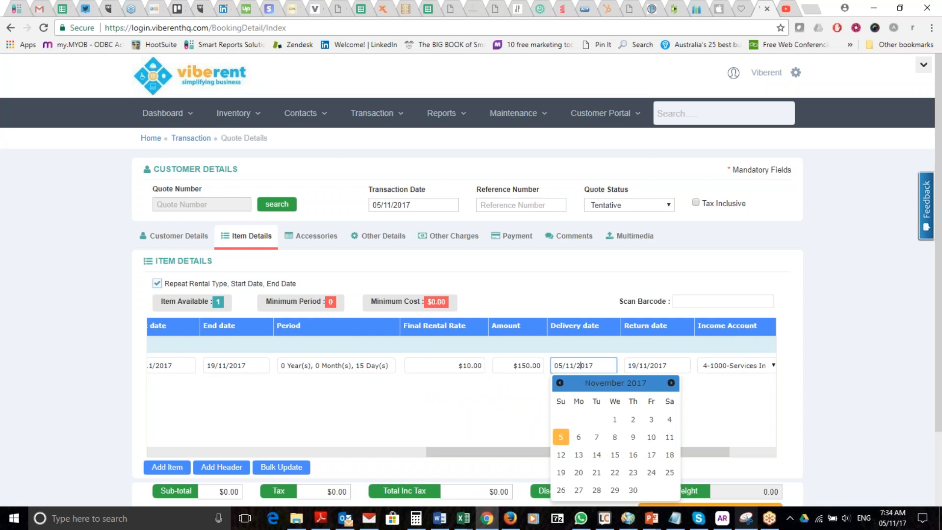
click(668, 420)
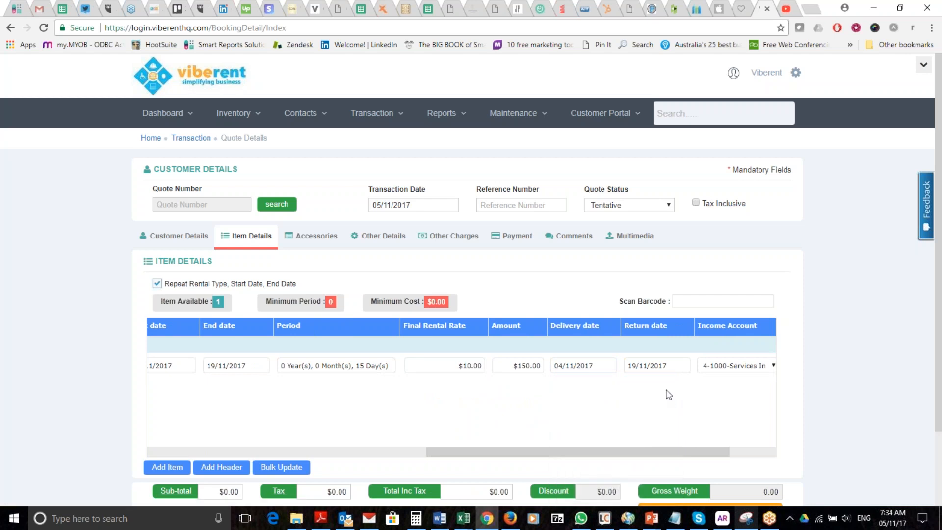
click(665, 366)
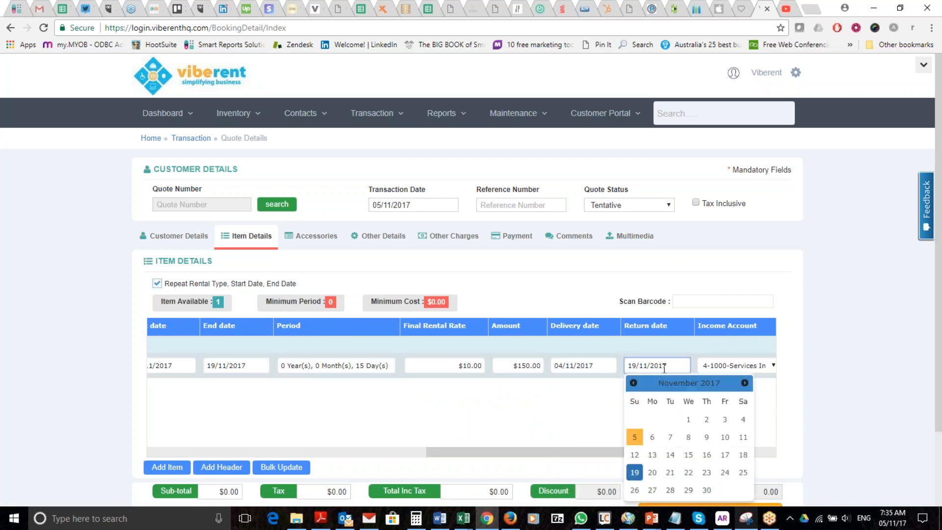
click(652, 472)
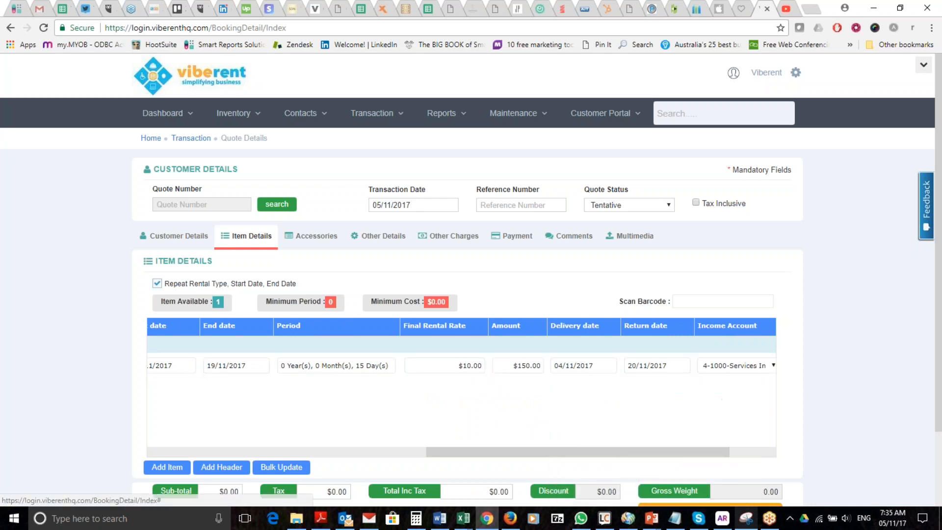
drag(576, 453, 255, 454)
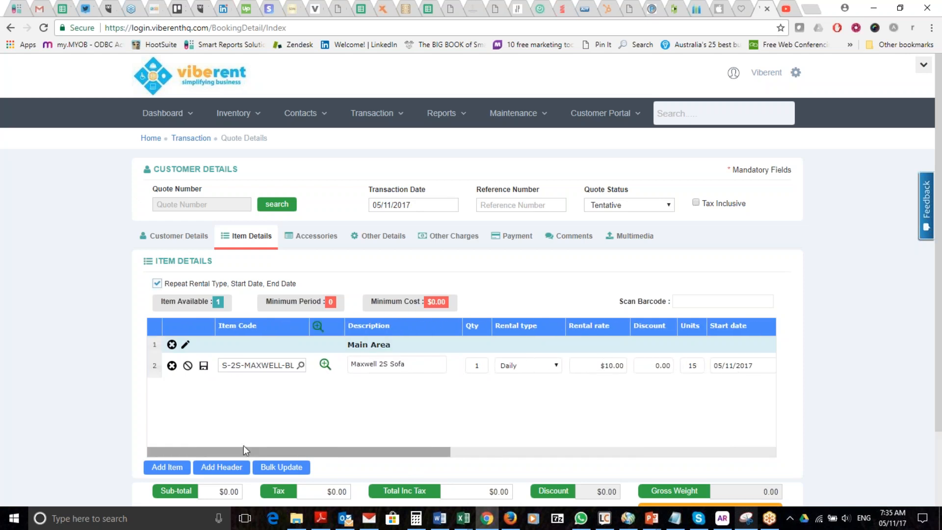
click(204, 368)
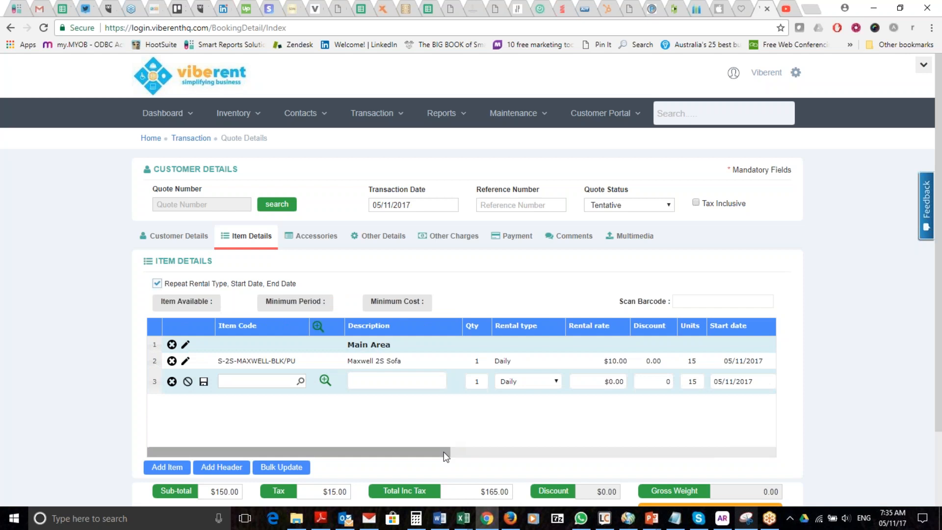
drag(443, 452, 470, 452)
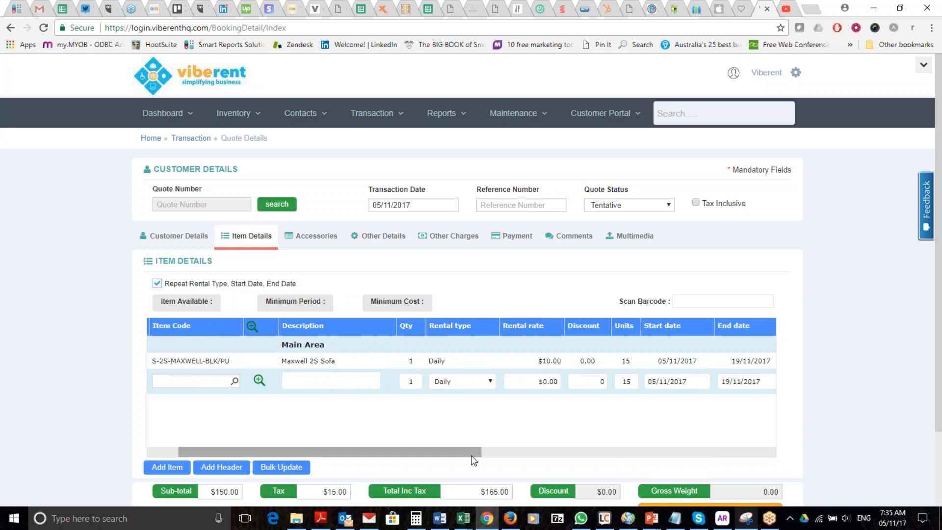
mouse_move(472, 456)
mouse_down()
mouse_move(456, 459)
mouse_move(464, 458)
mouse_up()
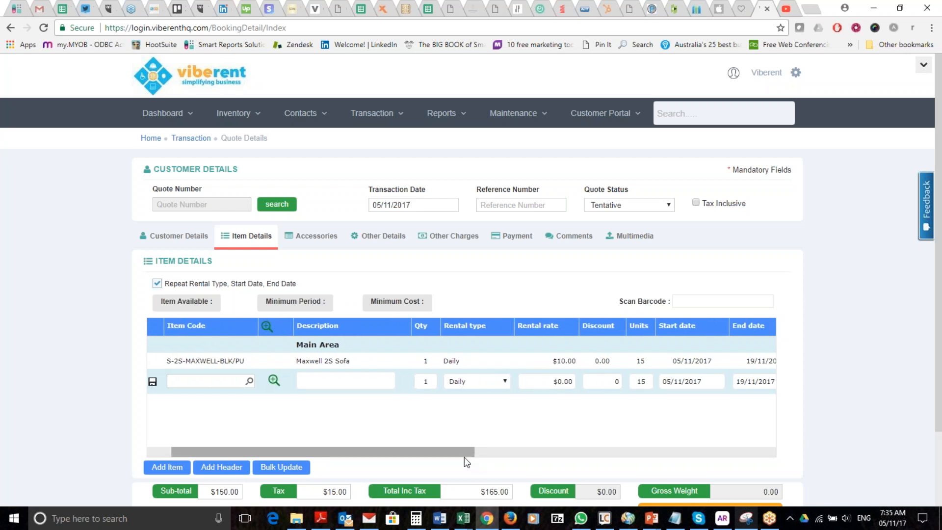
drag(464, 458, 367, 444)
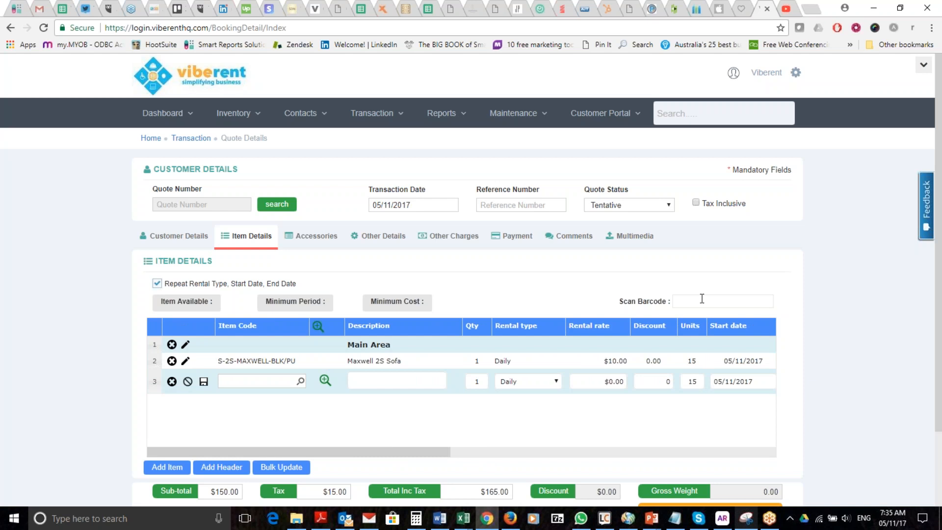
Step: Find item S-3S-LIZE-NAVY, the Lize 3S Sofa, in the Sofas - Sofas subcategory and use it on the third line
click(325, 381)
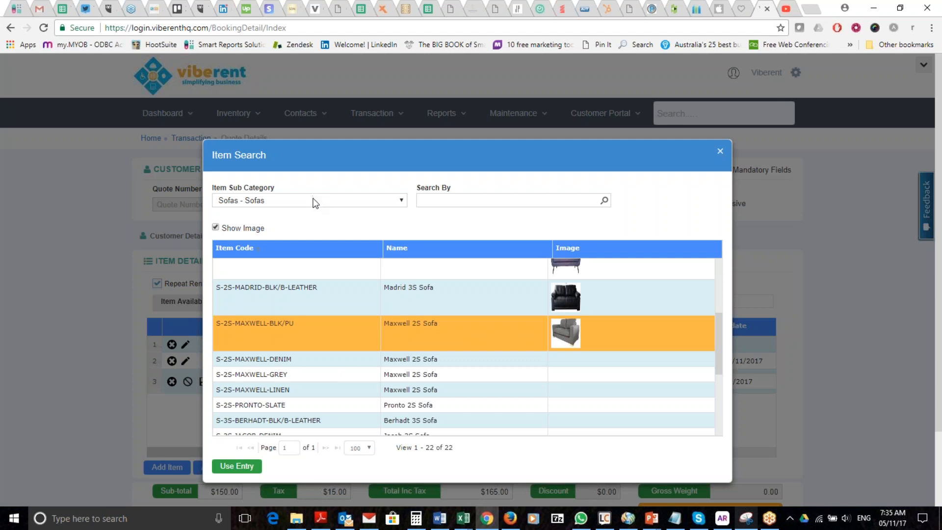
triple_click(646, 347)
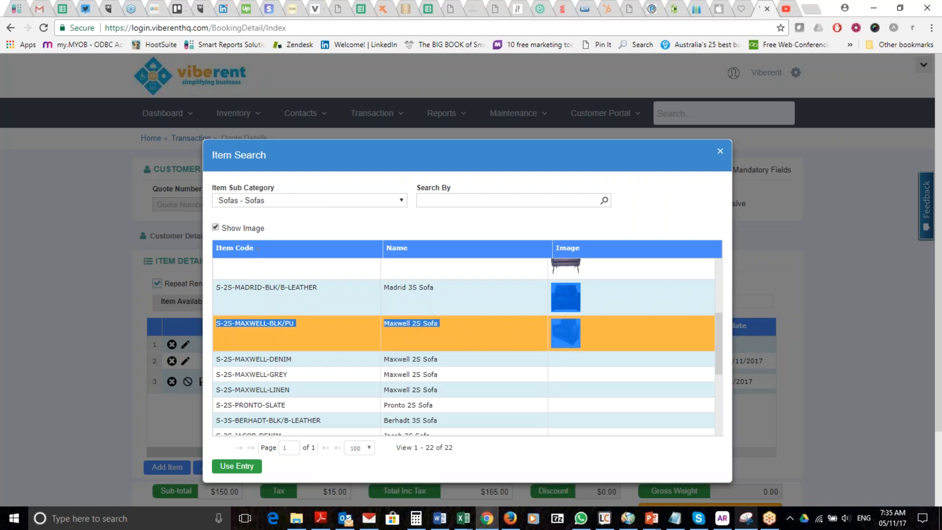
drag(718, 370, 721, 412)
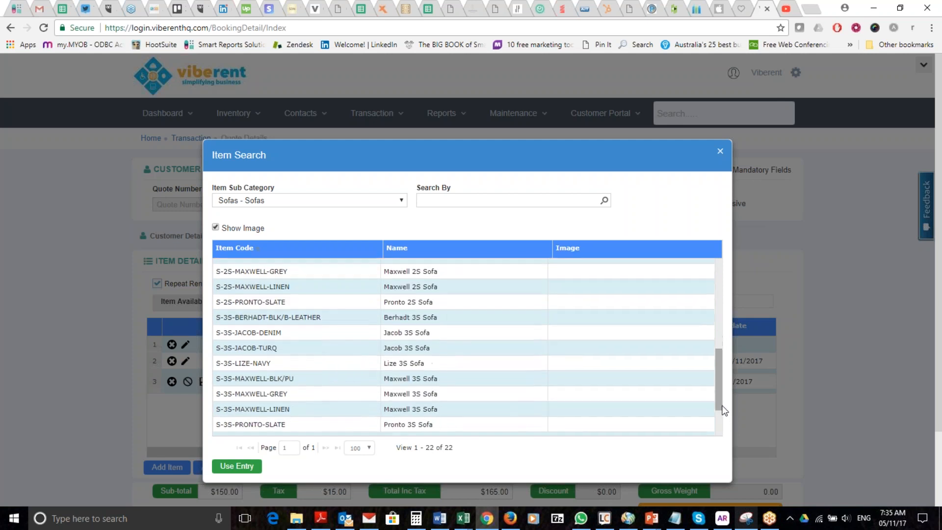
double_click(341, 368)
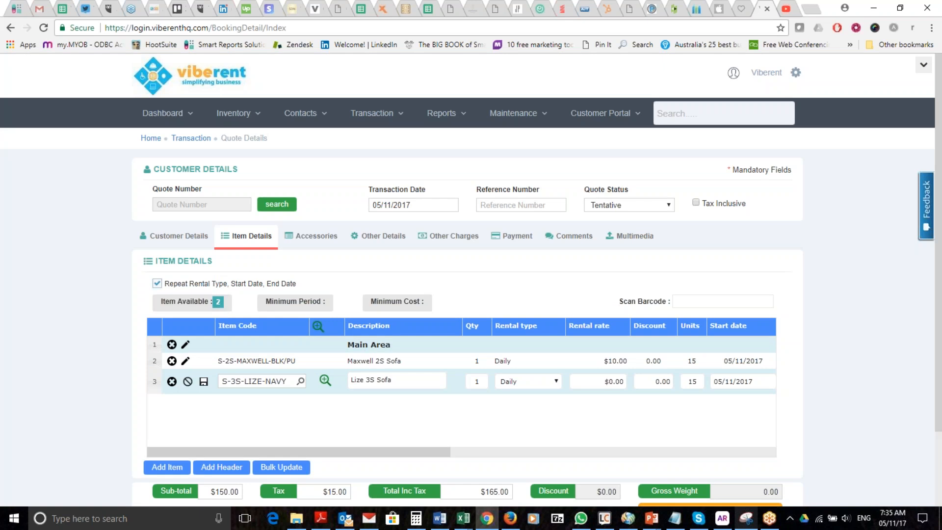
Step: Set the Lize 3S Sofa line's rental rate to $20.00 and save the line
click(611, 383)
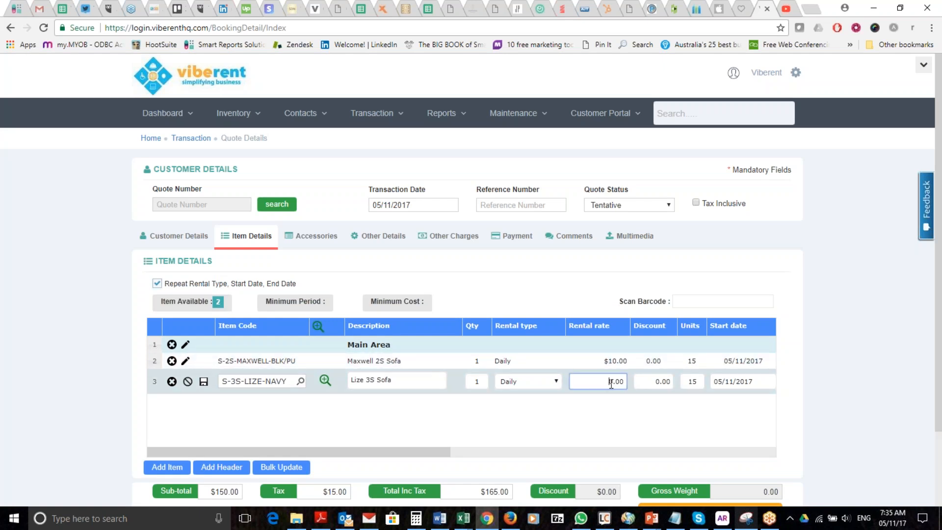
text(2)
key(Tab)
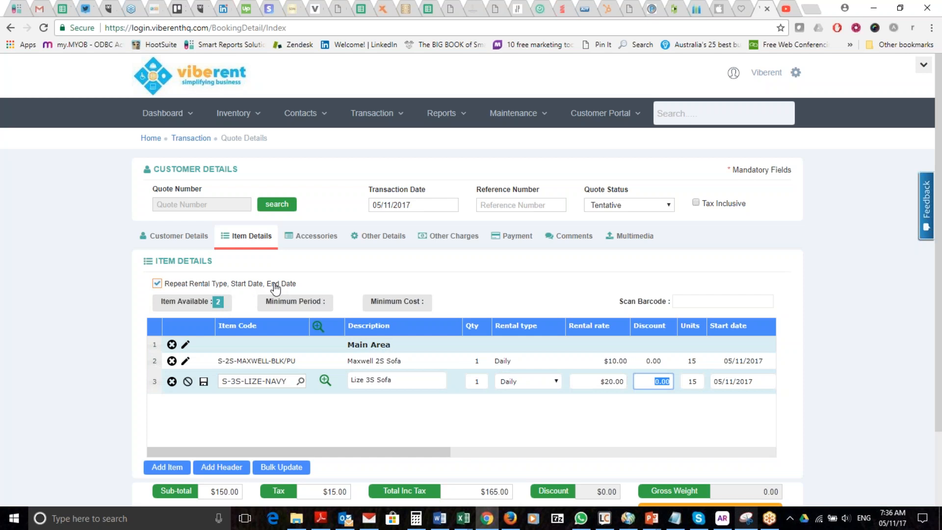
click(204, 383)
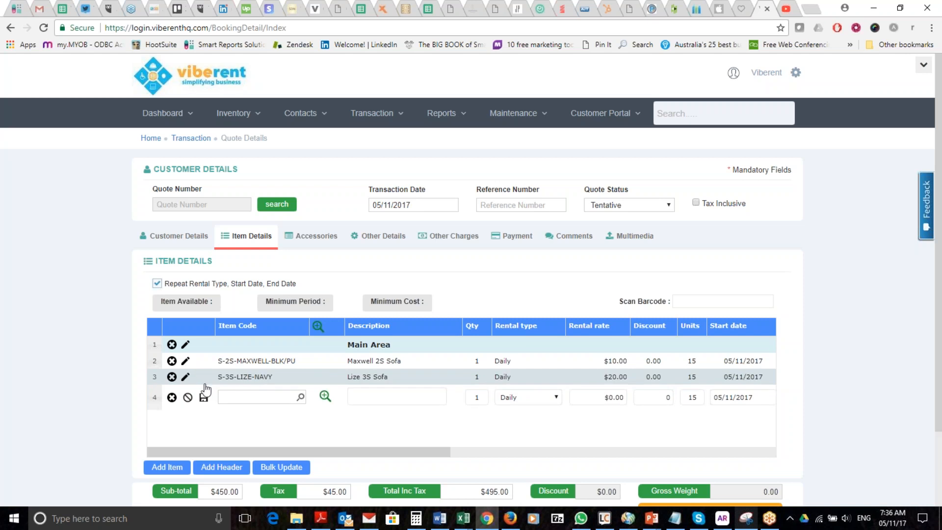
Step: Clear the fourth line's repeated rental values and save it with only the description "Outdoor" as a heading
click(187, 398)
click(364, 395)
text(Out)
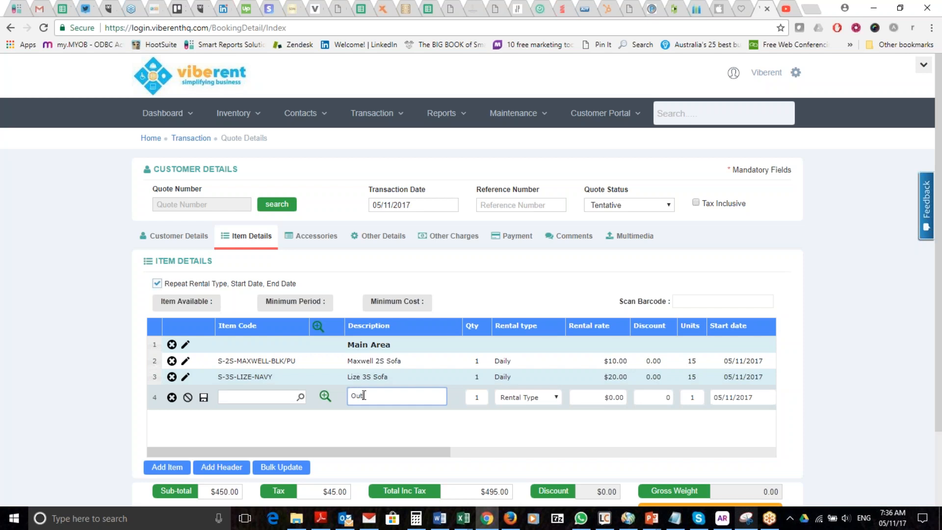
text(door)
click(204, 399)
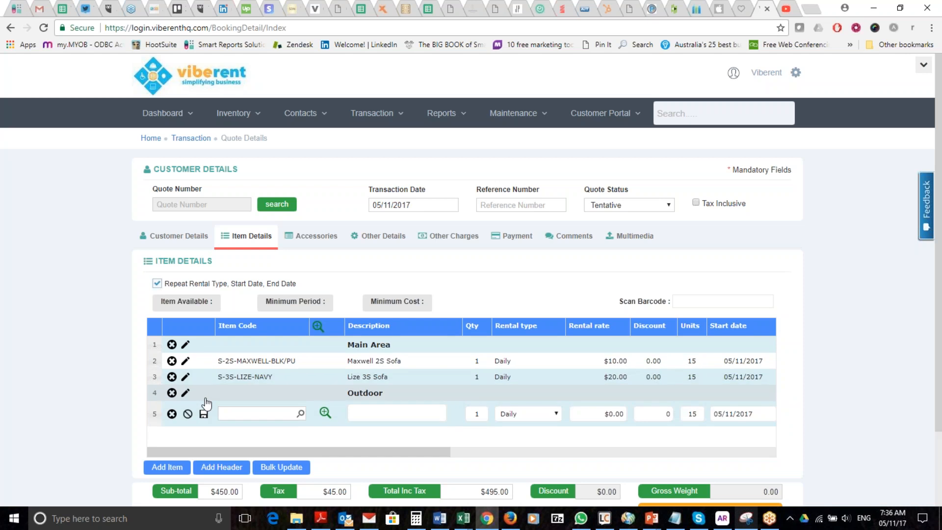
Step: Find the St Lucia Outdoor Bar Table, OS-3P-ST LUCIA-D/GWHK - TABLE, in the Outdoor - Outdoor subcategory and use it on the fifth line
click(325, 414)
click(369, 200)
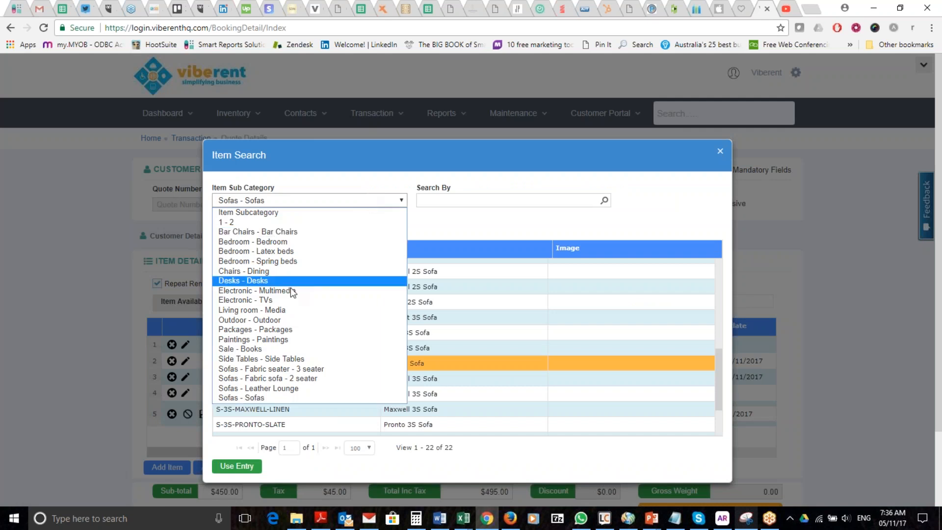
click(282, 320)
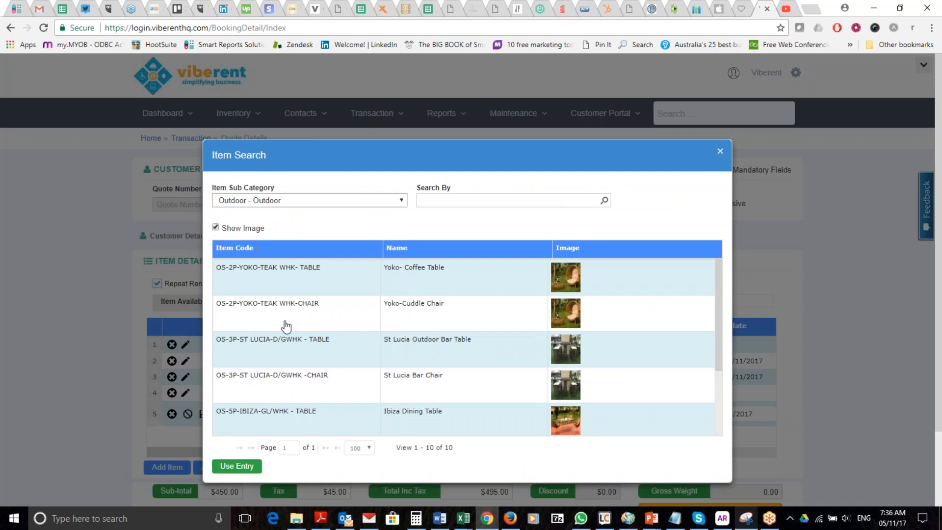
mouse_move(569, 357)
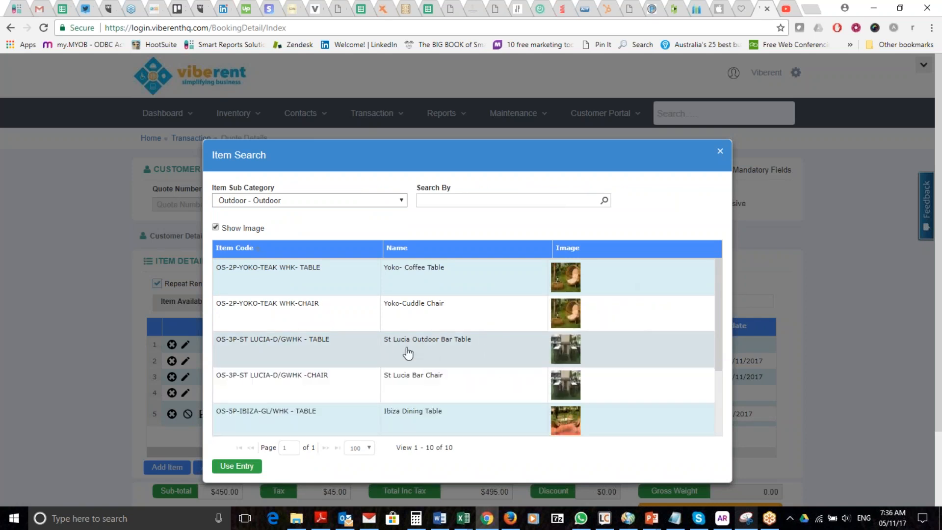
double_click(239, 354)
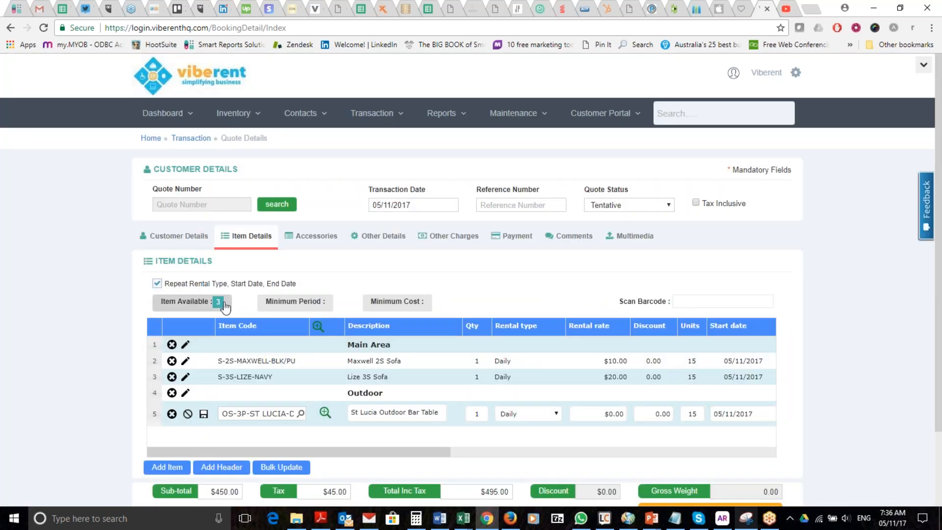
Step: Set the St Lucia Outdoor Bar Table line's rental rate to $15.00 and save the line
click(605, 414)
text(15)
key(Tab)
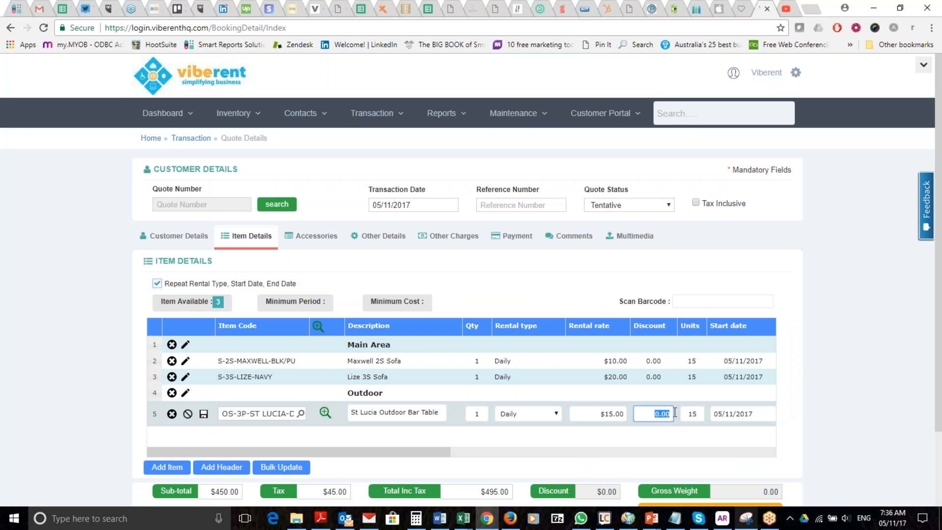
click(210, 414)
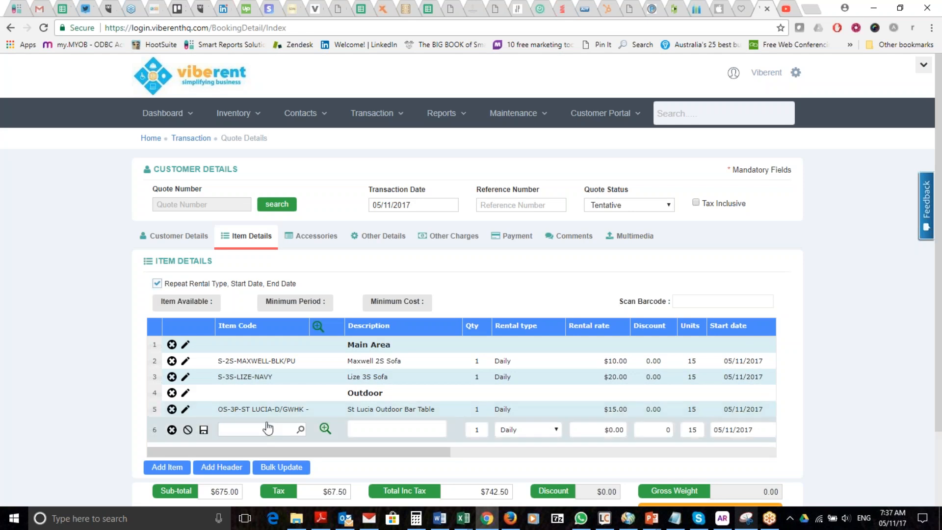
Step: Clear the sixth line's repeated rental values and save it with only the description "Bedroom" as a heading
click(188, 430)
click(363, 427)
text(Bedroom)
click(204, 431)
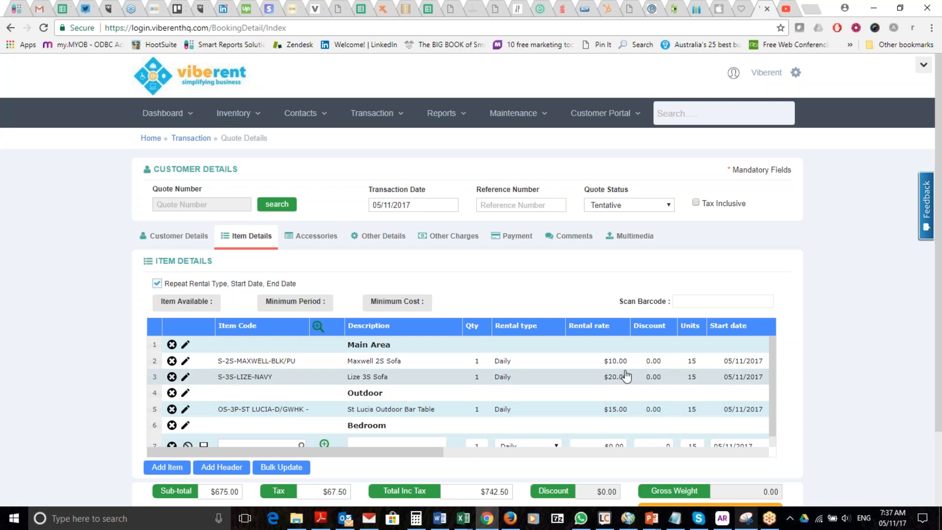
Step: Find item BQB-ENS -8, a Queen Bed, in the Bedroom - Bedroom subcategory and use it on the seventh line
scroll(778, 427, down, 1)
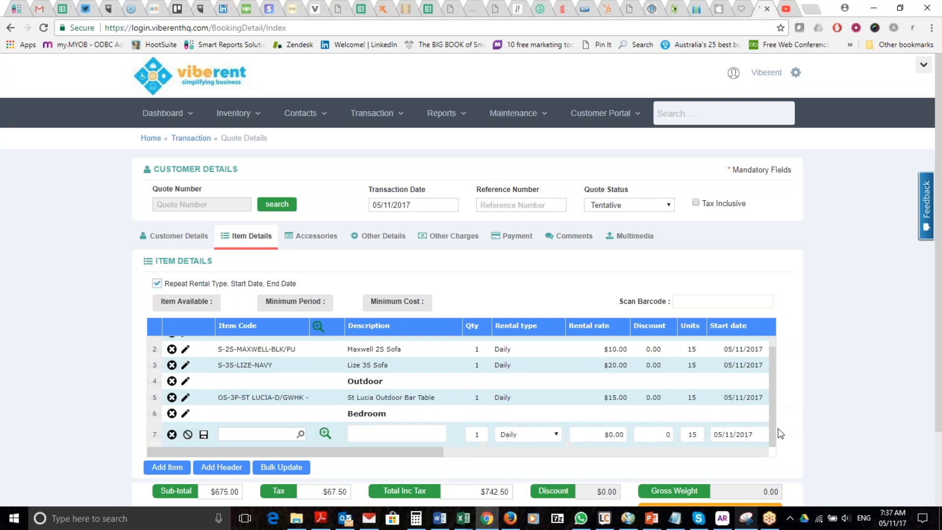
click(325, 434)
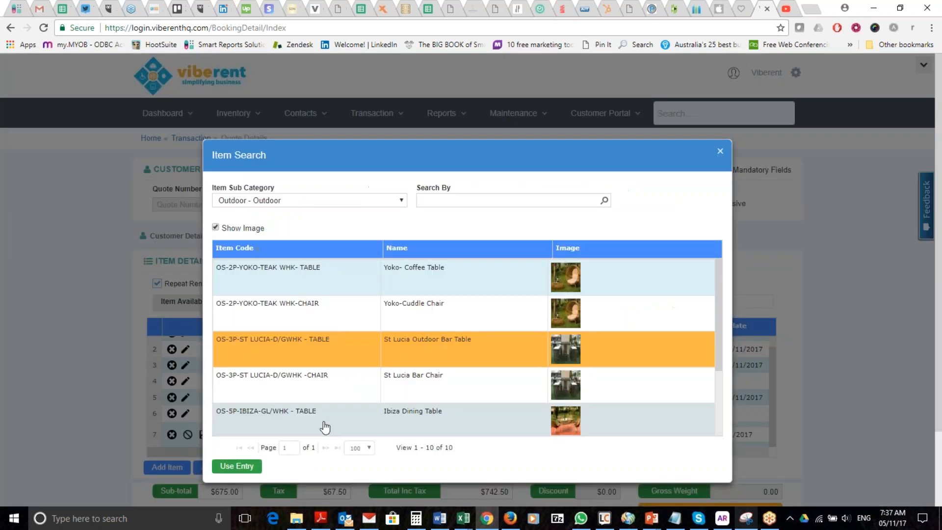
click(328, 202)
click(294, 241)
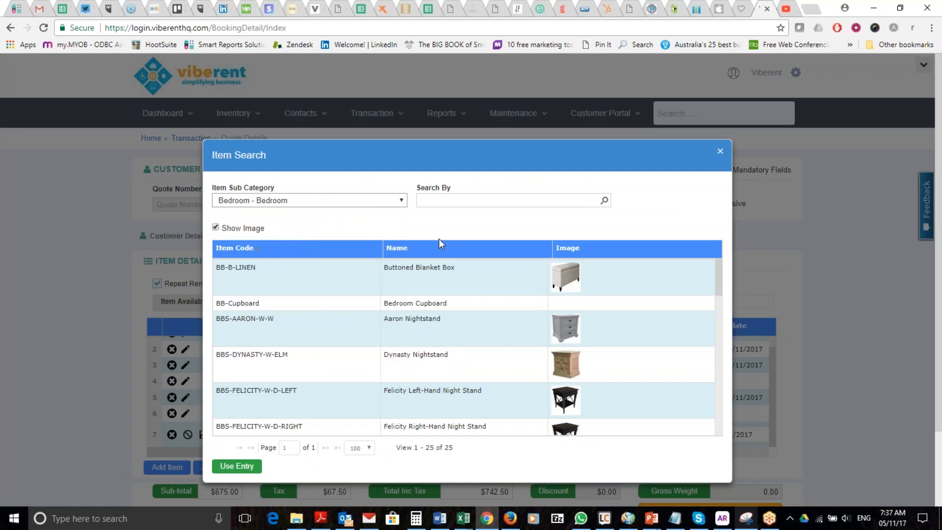
drag(722, 268, 762, 413)
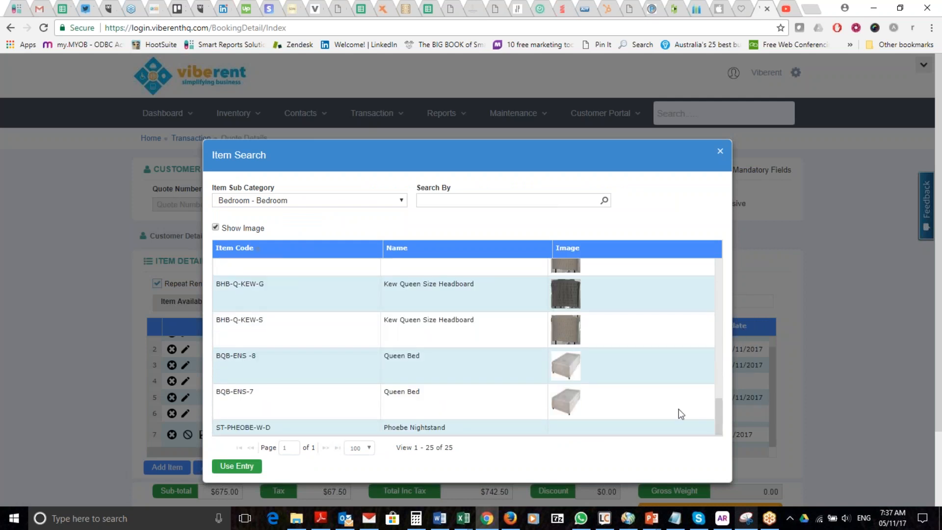
double_click(322, 383)
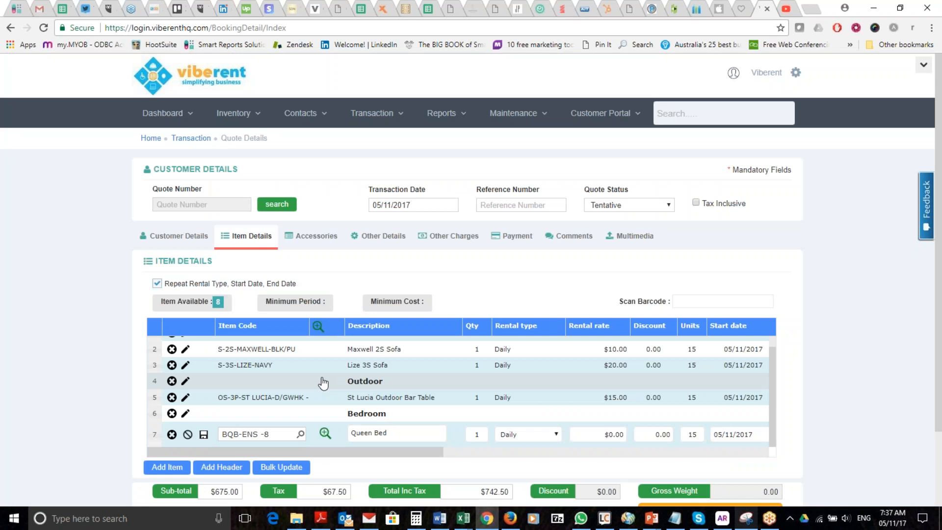
Step: Set the Queen Bed line's rental rate to $50.00 and save the line
click(603, 436)
text(50)
click(667, 435)
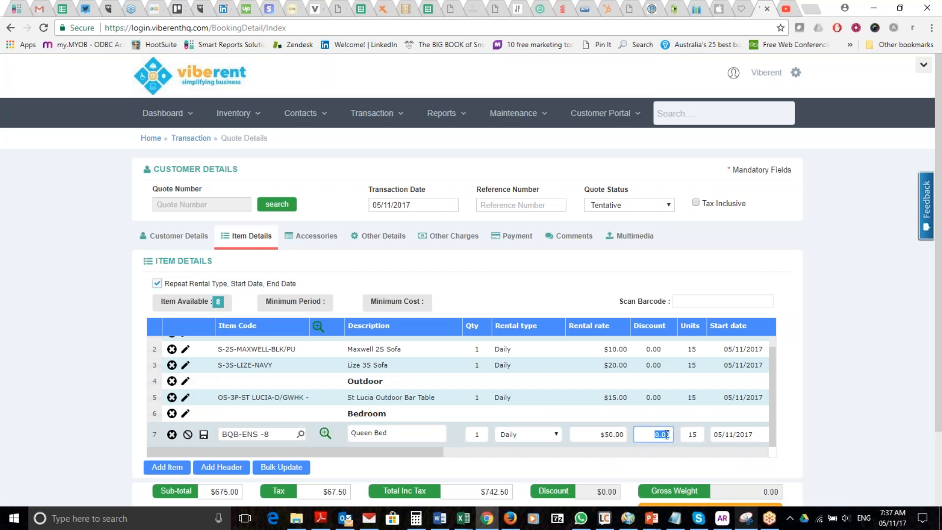
click(203, 436)
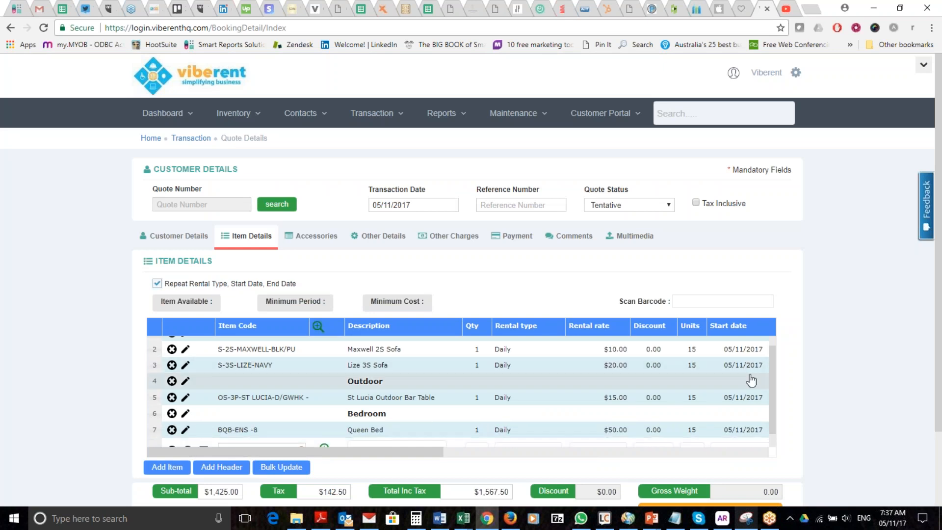
Step: Try to save the blank eighth line without an item code
drag(773, 379, 777, 408)
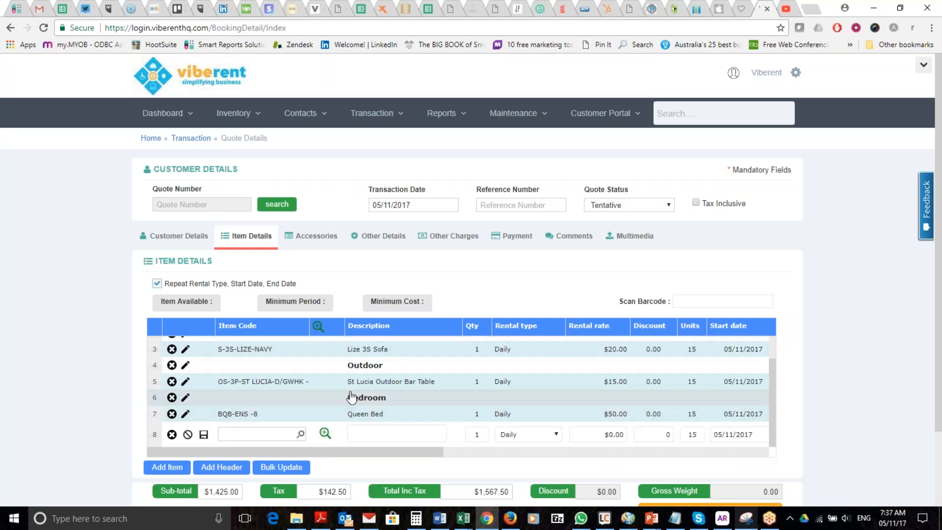
click(203, 435)
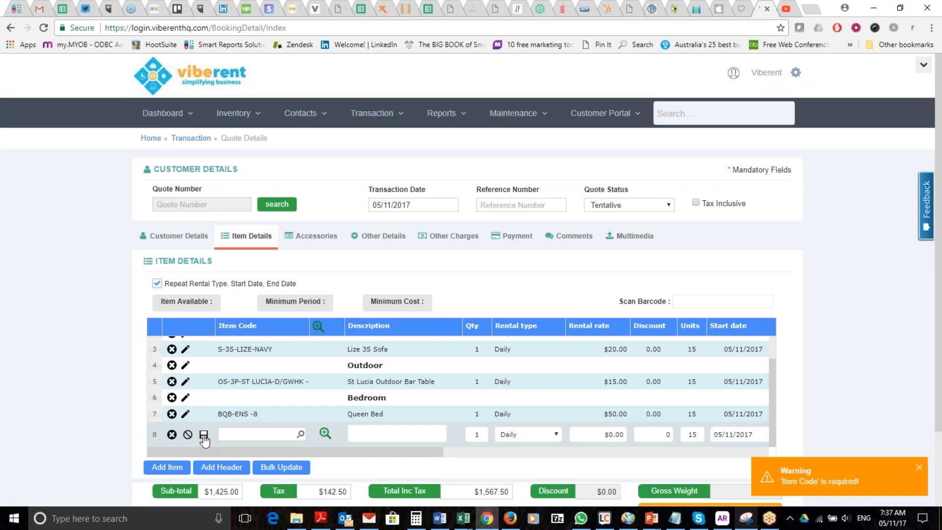
Step: Find item BHB-Q-KEW-C, a Kew Queen Size Headboard, in the Bedroom - Bedroom subcategory and use it on the eighth line
click(325, 434)
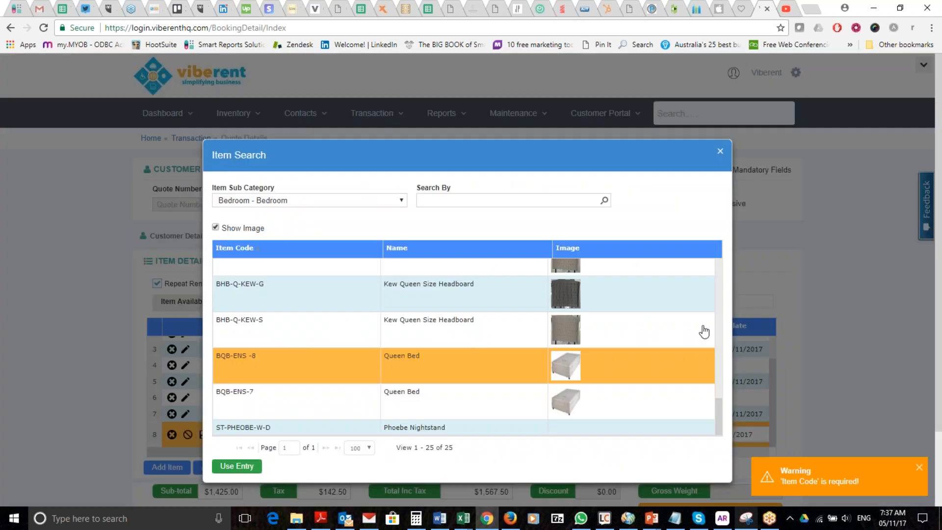
drag(717, 413, 714, 391)
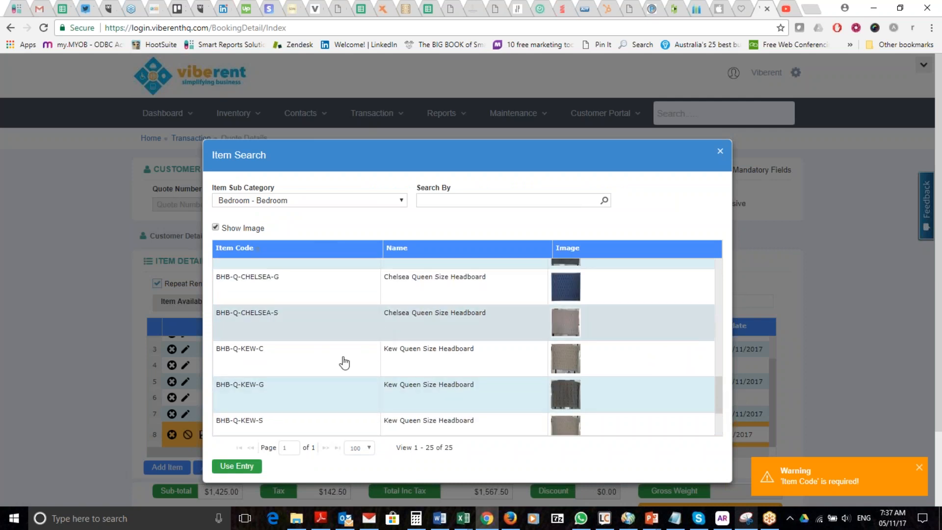
double_click(303, 372)
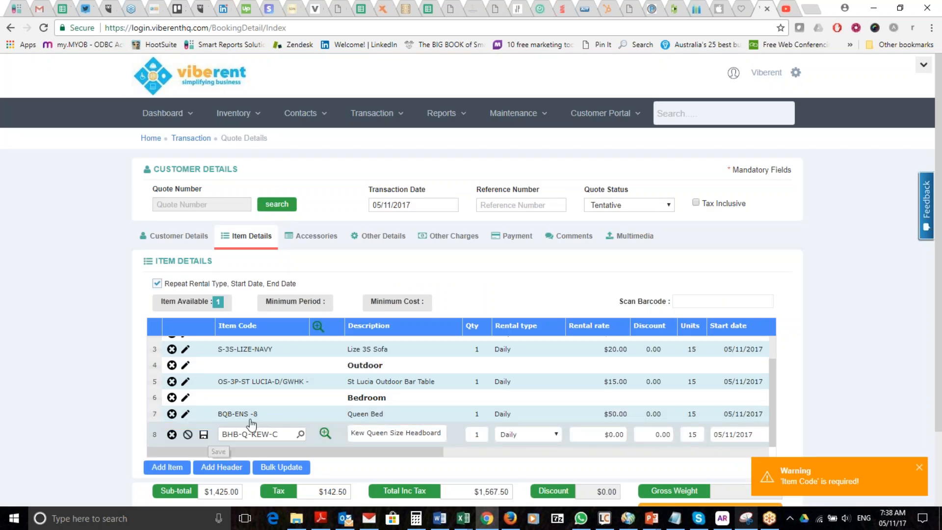
Step: Set the Kew Queen Size Headboard line's rental rate to $25.00 and save the line
click(614, 435)
text(25)
key(Tab)
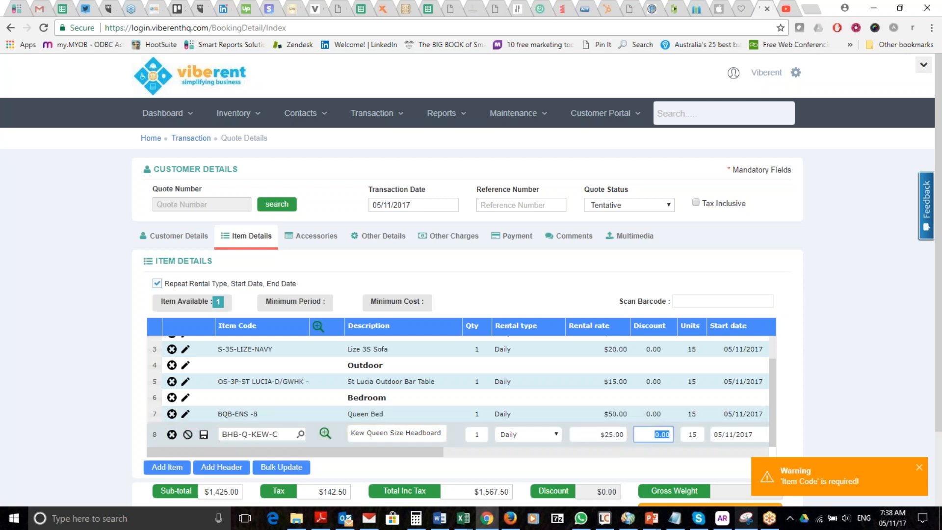
click(204, 436)
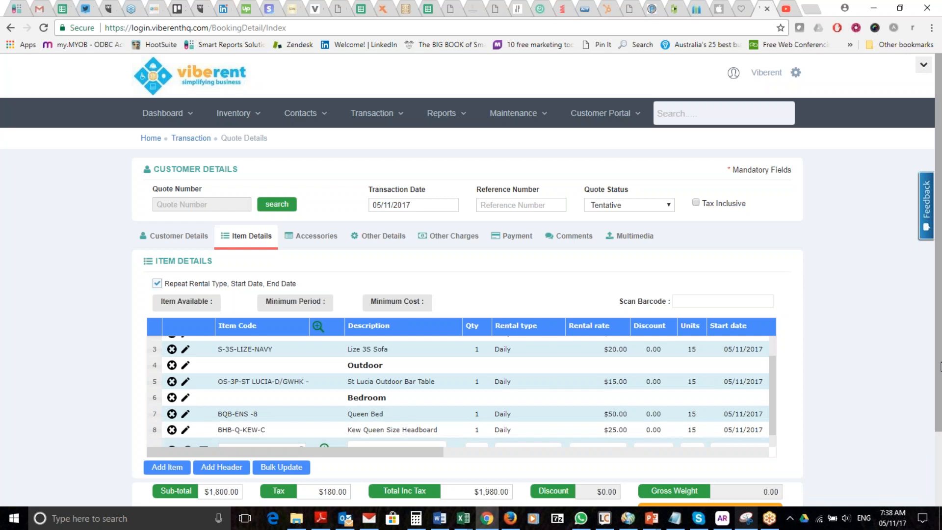
Step: In the quote's other details, enter Coldwell Banker as the realtor name and fill in the realtor's contact person
drag(939, 365, 939, 408)
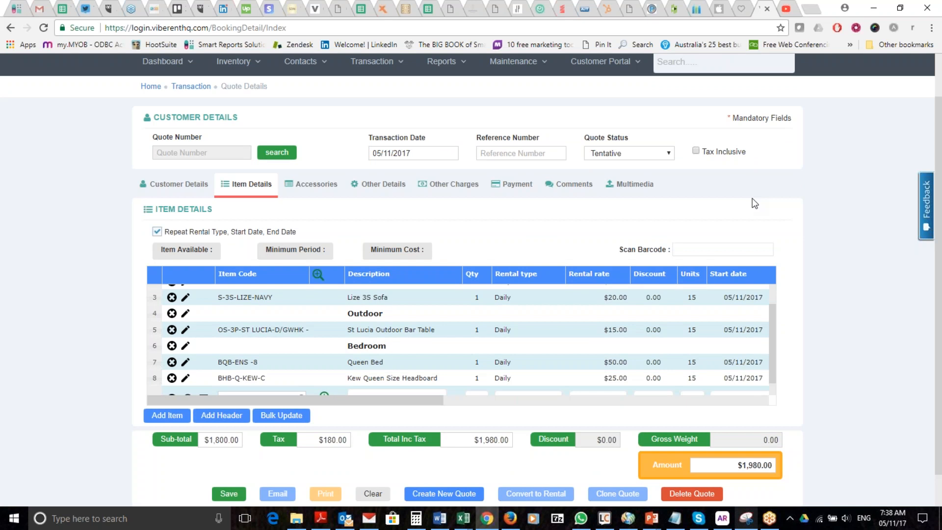
click(383, 184)
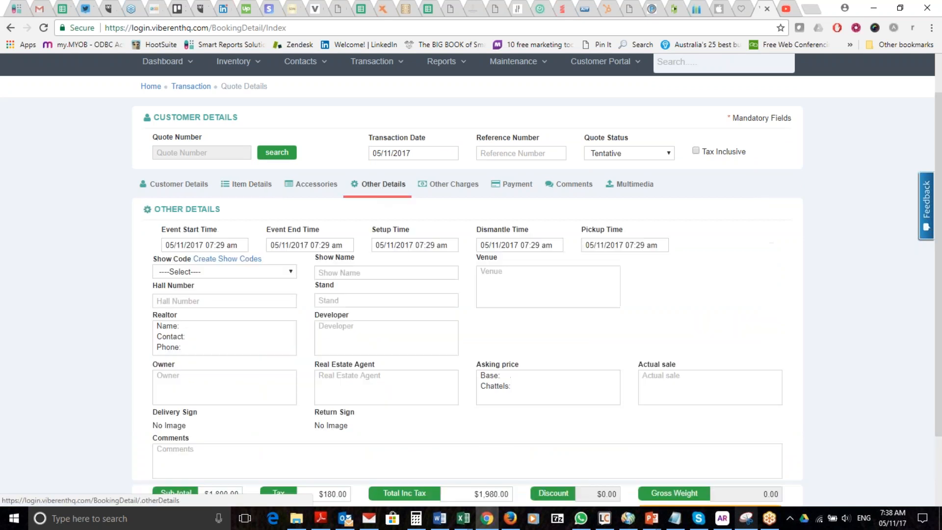
click(255, 324)
text(Coldwell Banker)
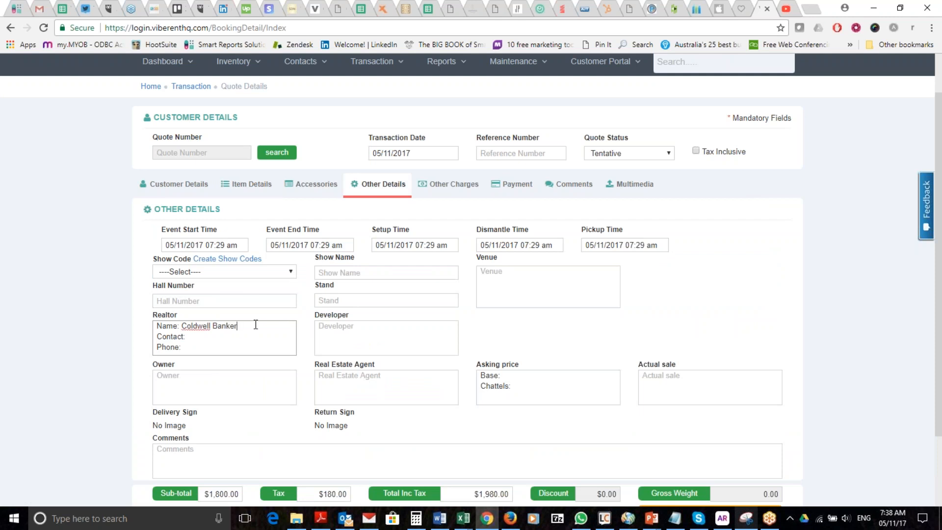
key(Down)
text(Joe Schmo)
Step: Enter $450,000 as the base asking price in the quote's other details
click(544, 375)
text($450,000)
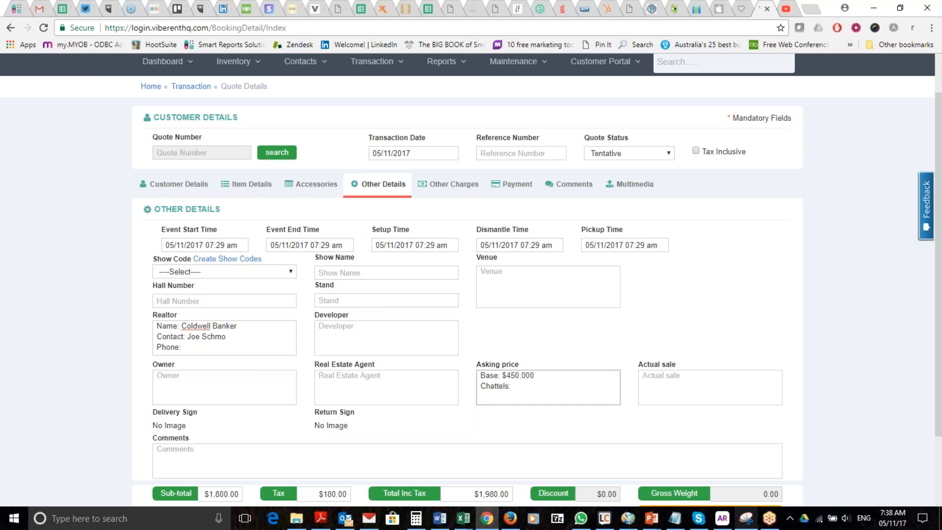
key(Down)
Step: Set the delivery charge to $250.00 under the quote's other charges and save the quote
click(454, 184)
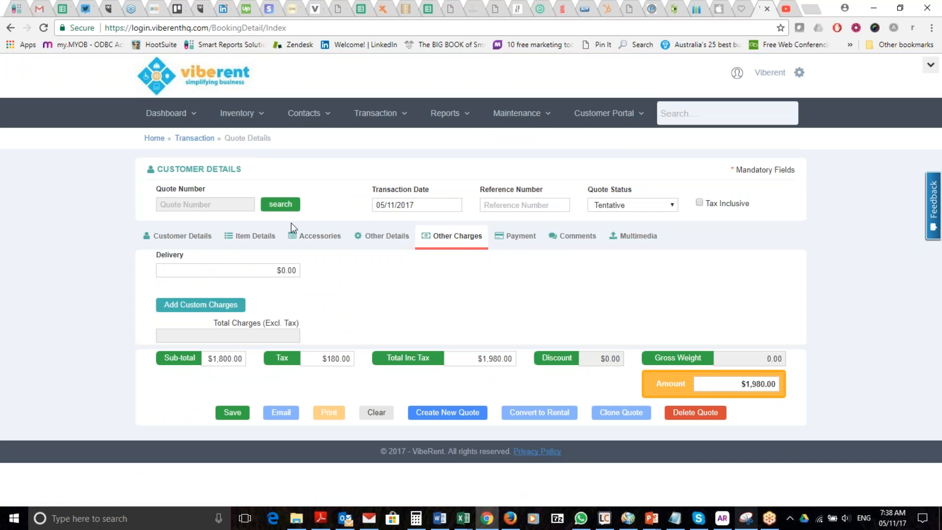
click(283, 271)
text(25)
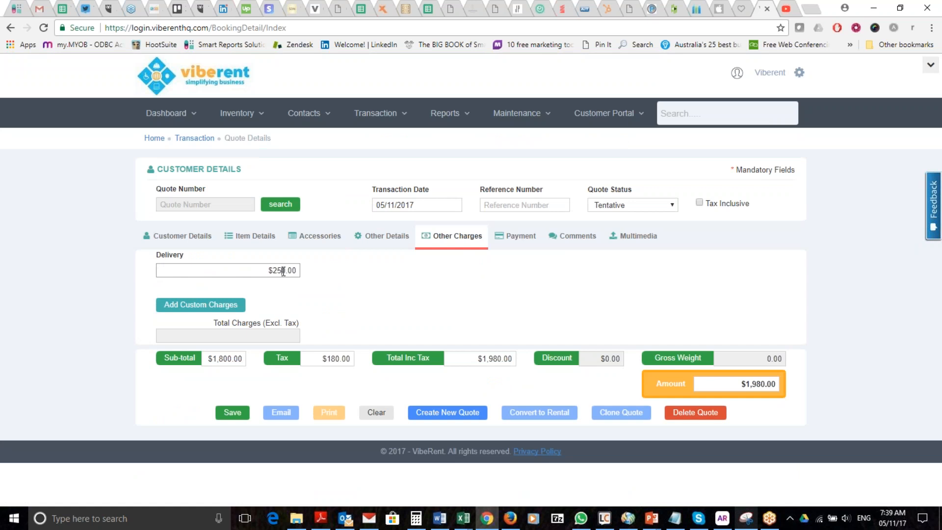
key(Tab)
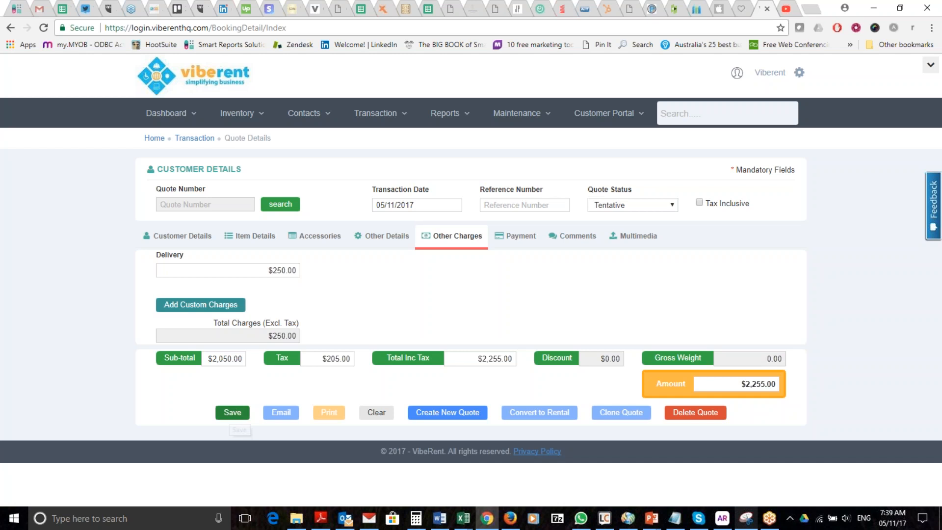
click(231, 413)
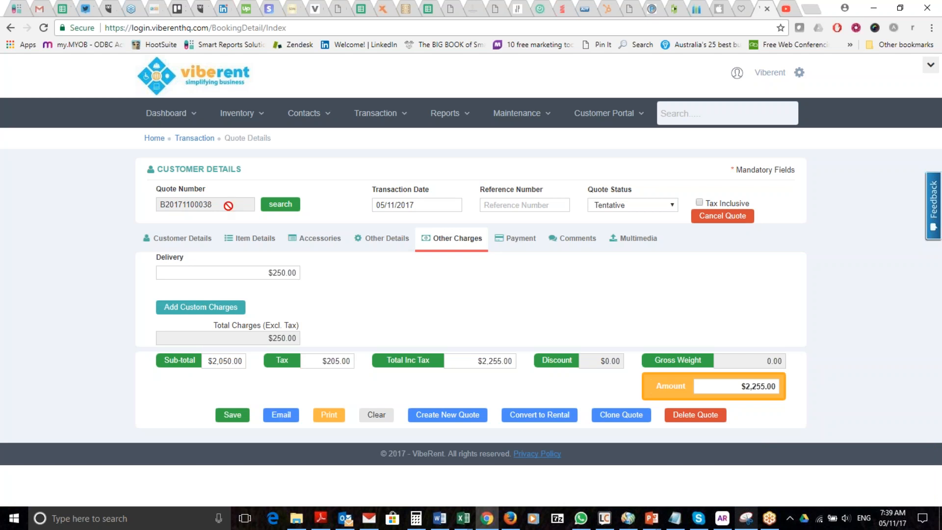
click(929, 255)
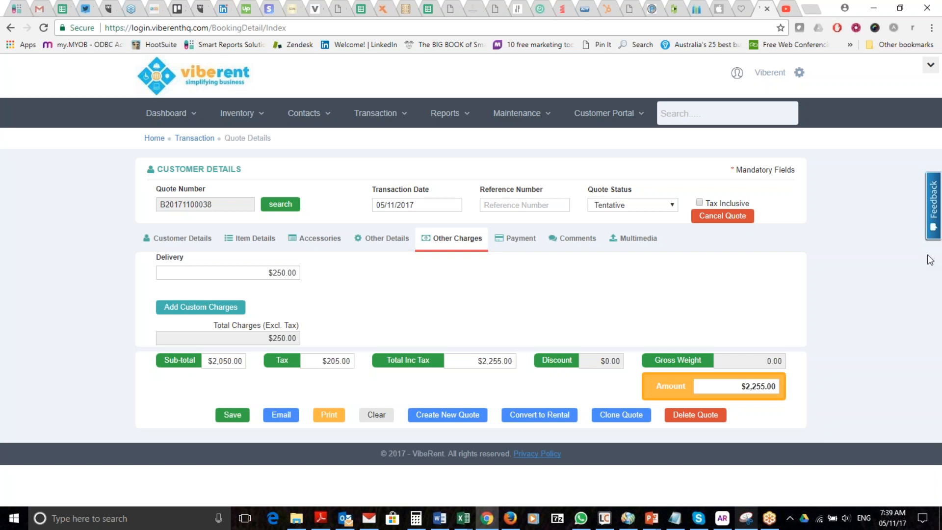